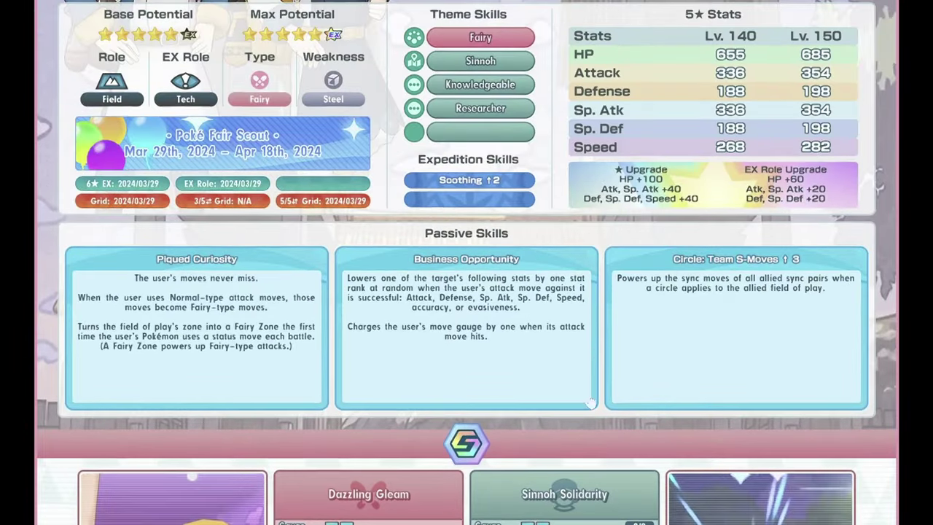
# Examine the three passive skills, the Dazzling Gleam, Sinnoh Solidarity and Masterful Metronome moves, and the stats on the sync pair's info sheet.
pyautogui.moveTo(599, 428); pyautogui.dragTo(604, 185)
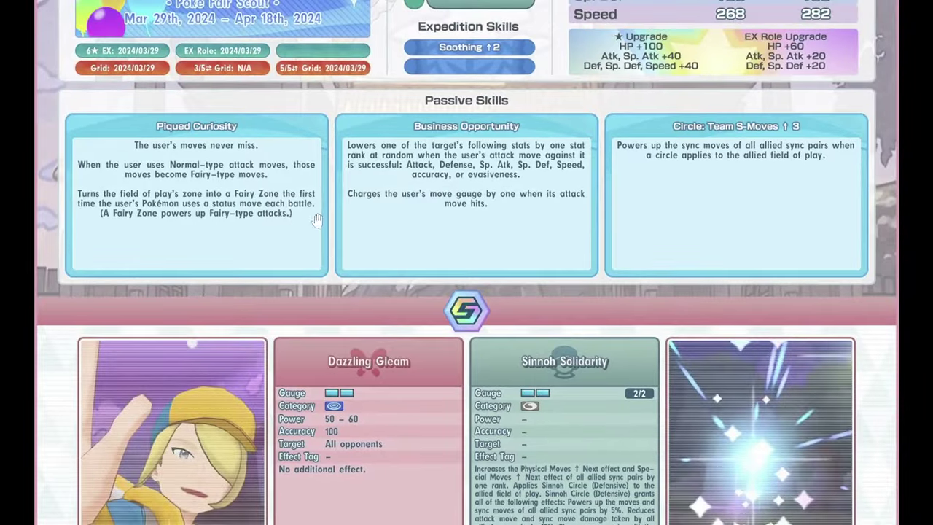
pyautogui.scroll(3, 531, 394)
pyautogui.scroll(-1, 530, 394)
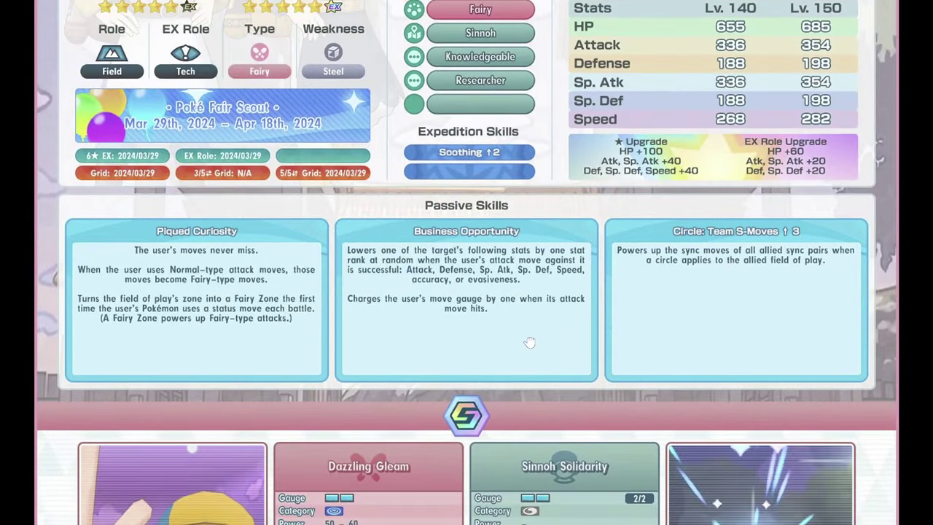
pyautogui.scroll(-4, 488, 222)
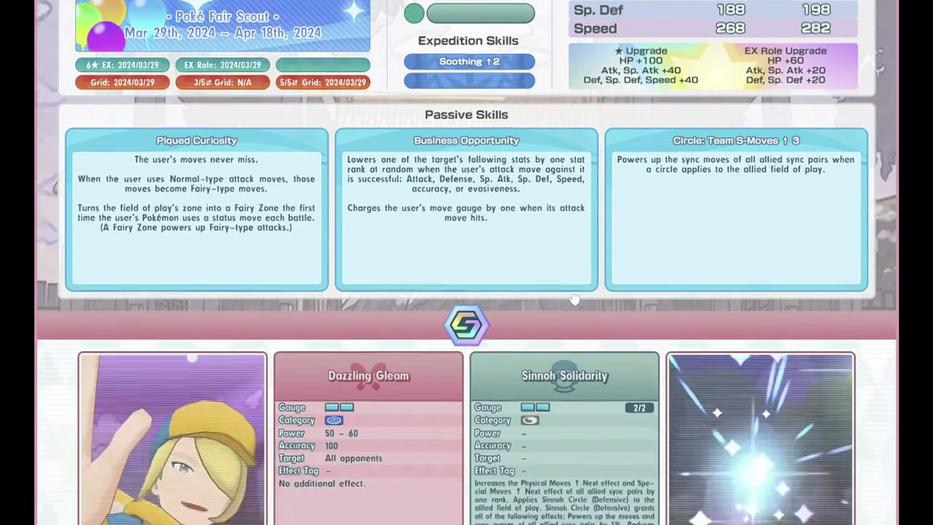
pyautogui.scroll(-5, 687, 380)
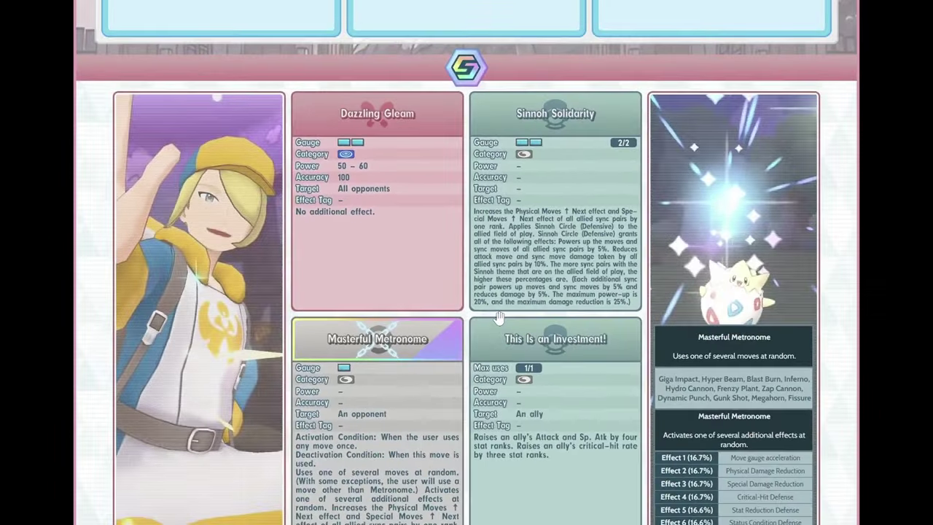
pyautogui.moveTo(442, 123); pyautogui.dragTo(470, 442)
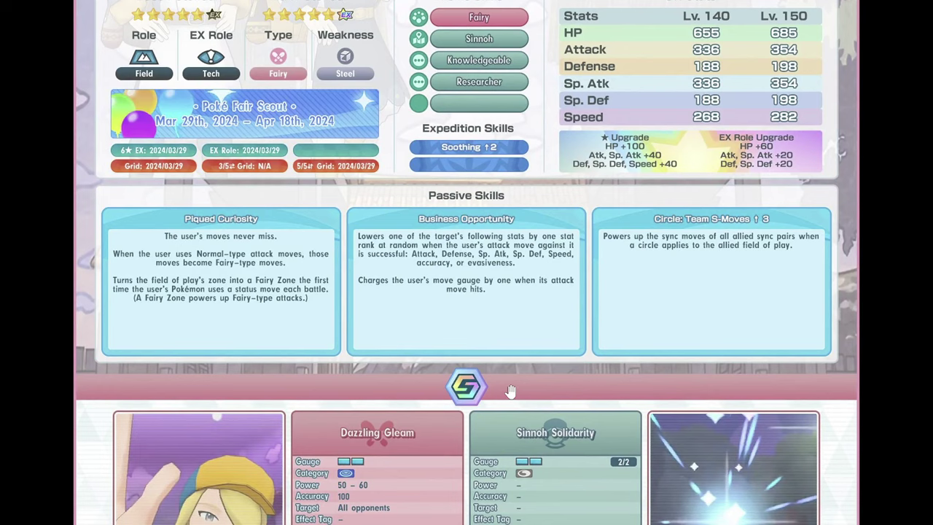
pyautogui.scroll(-2, 511, 391)
pyautogui.moveTo(585, 385); pyautogui.dragTo(670, 223)
pyautogui.moveTo(668, 414); pyautogui.dragTo(668, 272)
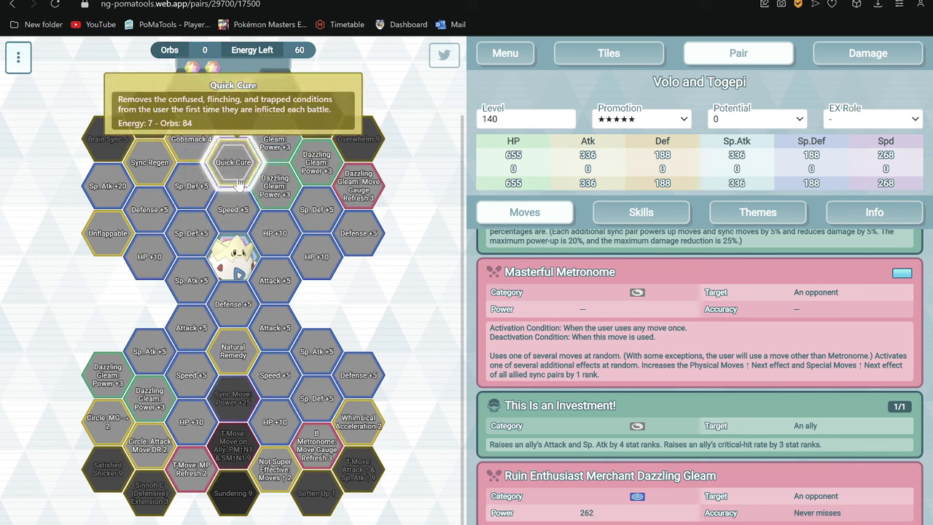
# Examine the sync grid tiles available at move level 2, including Dazzling Gleam: Move Gauge Refresh 3, Circle: Attack Move DR 2 and Not Super Effective.
pyautogui.click(348, 207)
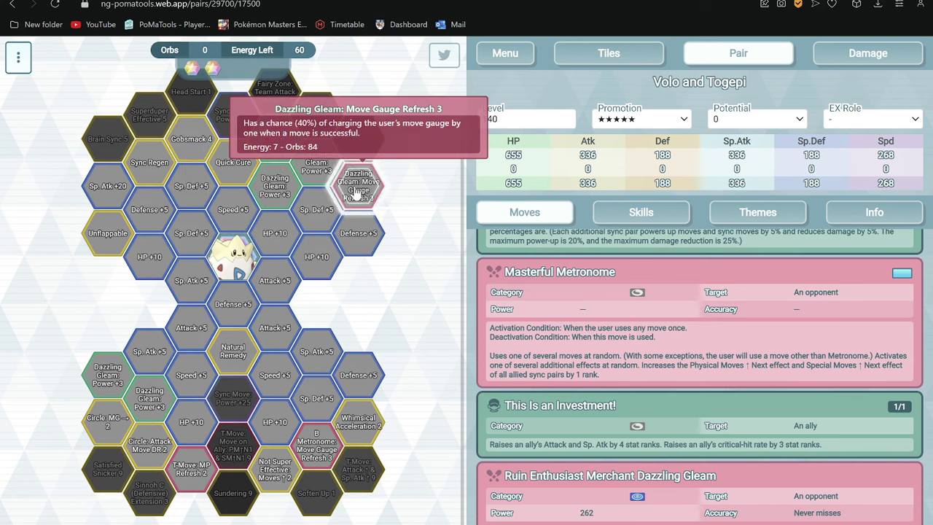
pyautogui.moveTo(197, 157)
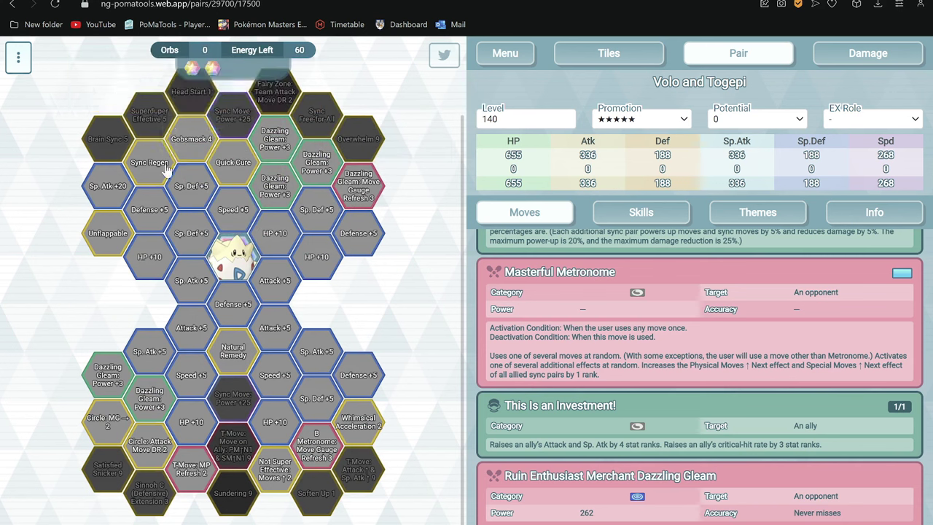
pyautogui.moveTo(144, 178)
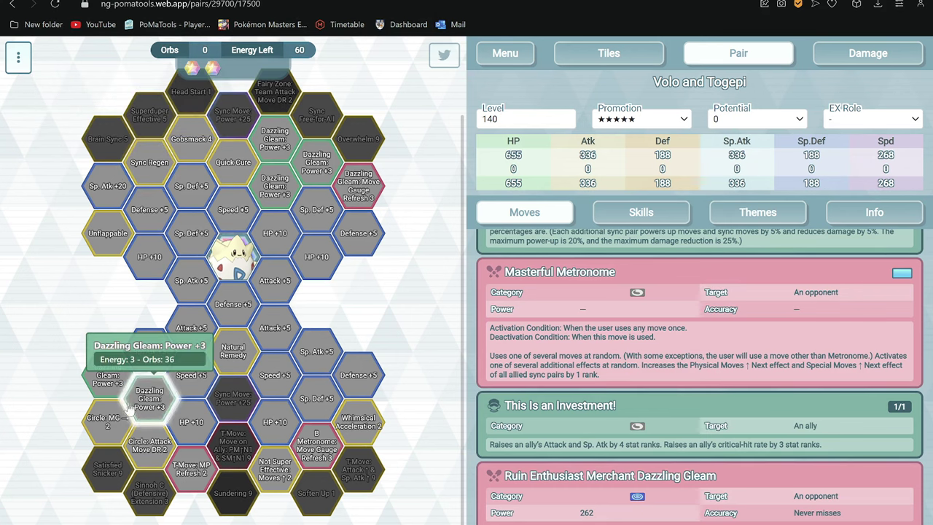
pyautogui.moveTo(113, 430)
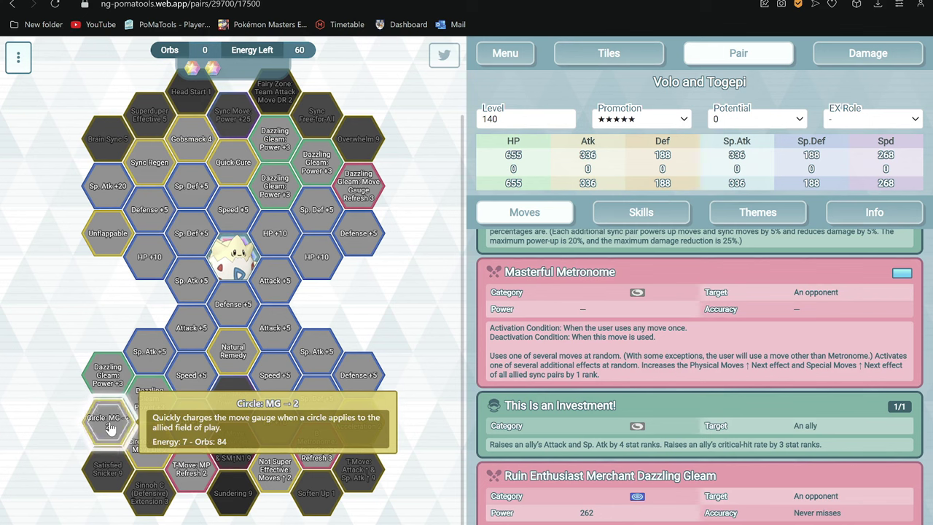
pyautogui.moveTo(148, 449)
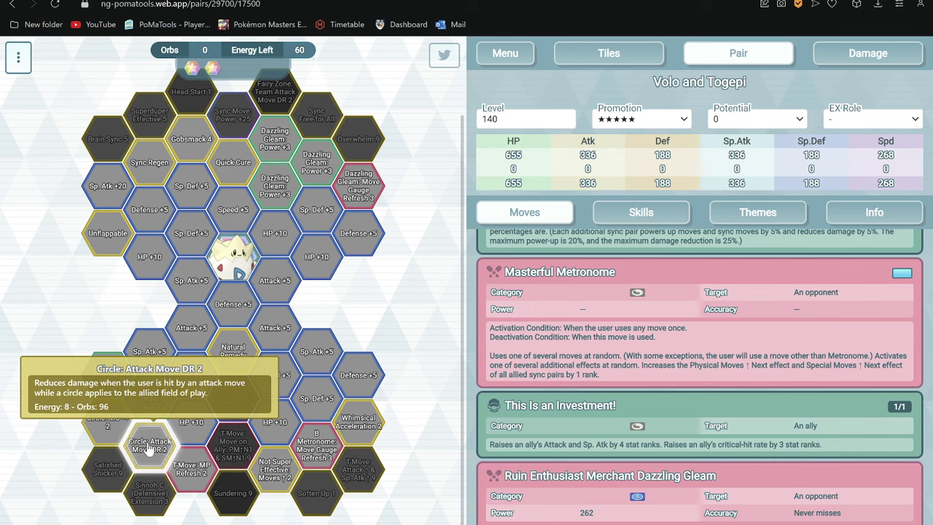
pyautogui.moveTo(185, 475)
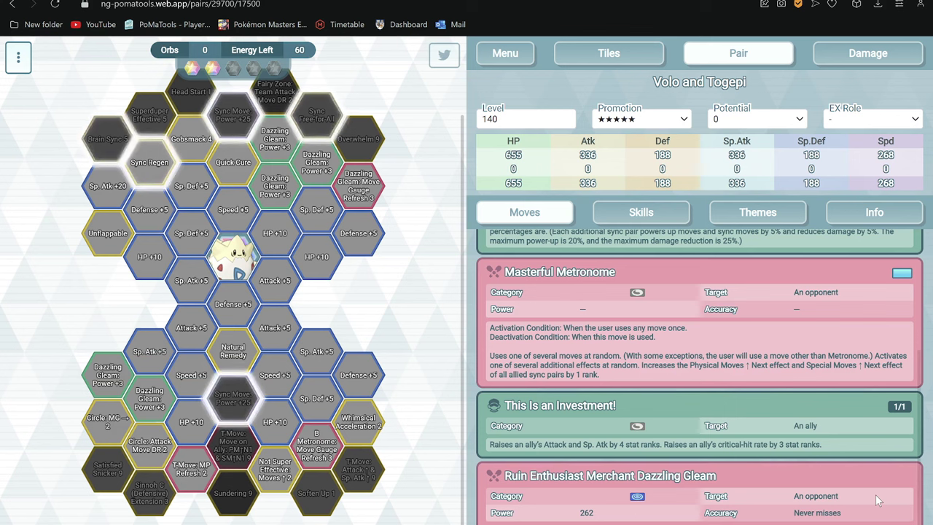
pyautogui.moveTo(280, 471)
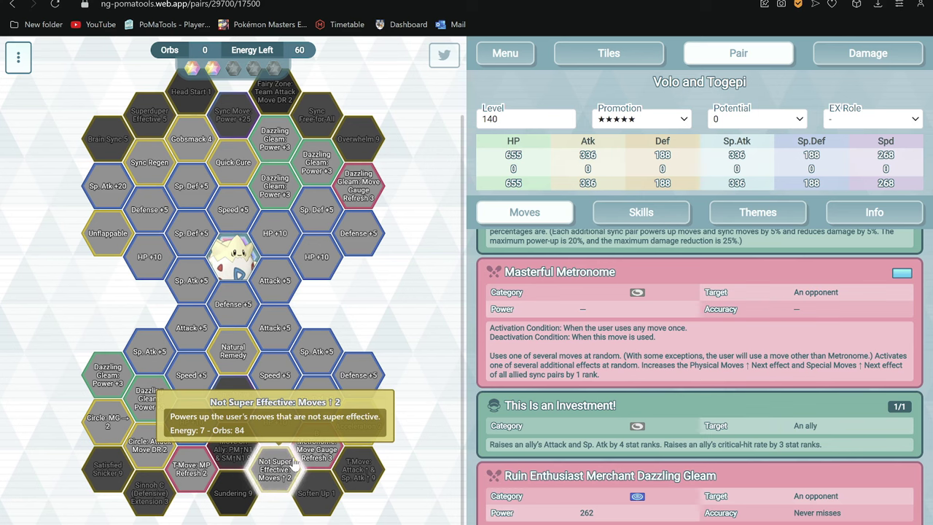
pyautogui.moveTo(316, 455)
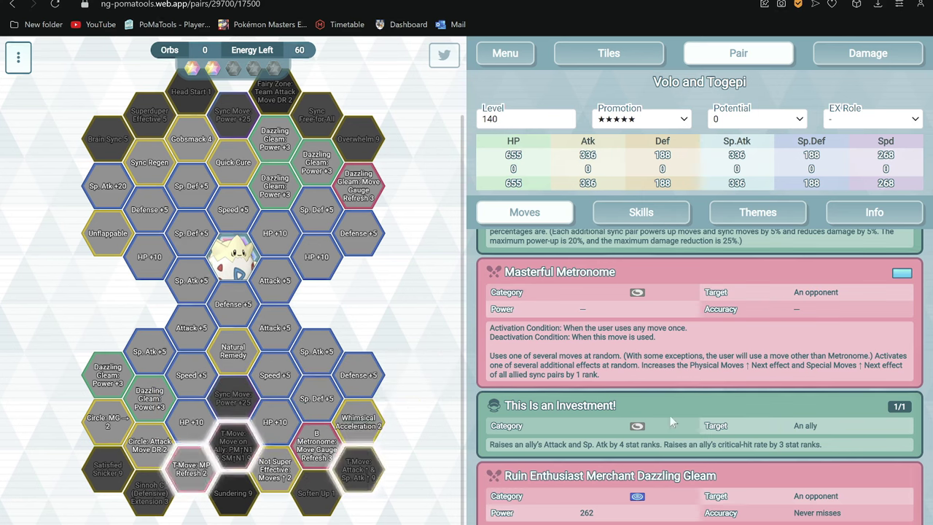
# Raise the grid to move level 3 and read the Overwhelm 9, Superduper Effective 5 and Brain Sync 5 tiles against the move descriptions.
pyautogui.scroll(3, 746, 408)
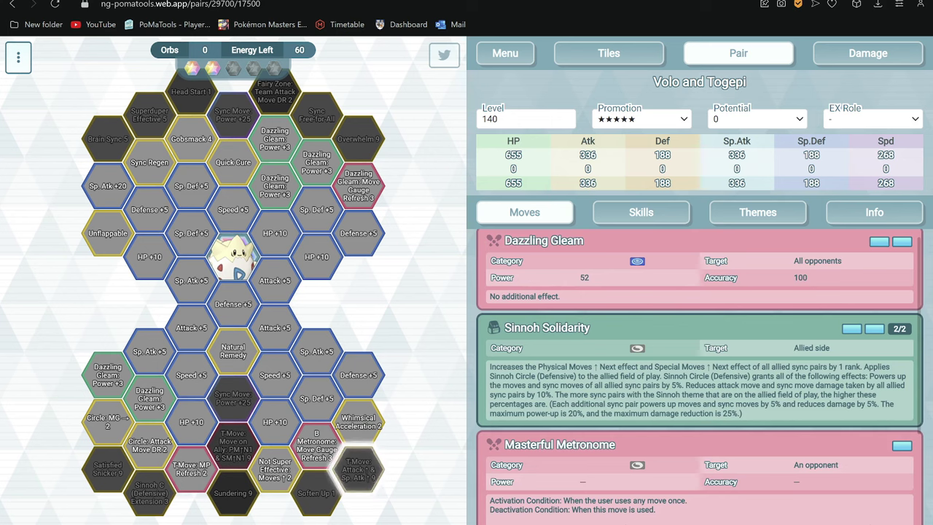
pyautogui.scroll(-1, 713, 427)
pyautogui.scroll(1, 286, 166)
pyautogui.moveTo(362, 234)
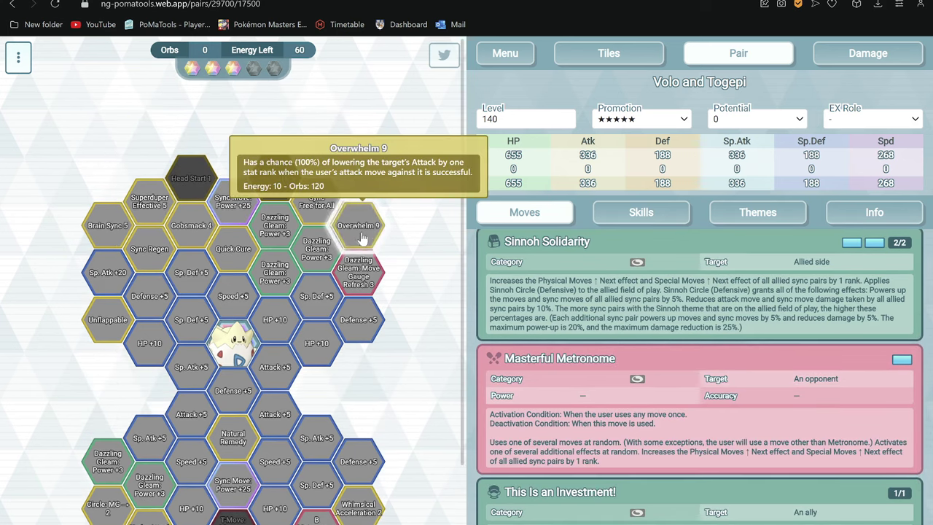
pyautogui.moveTo(328, 209)
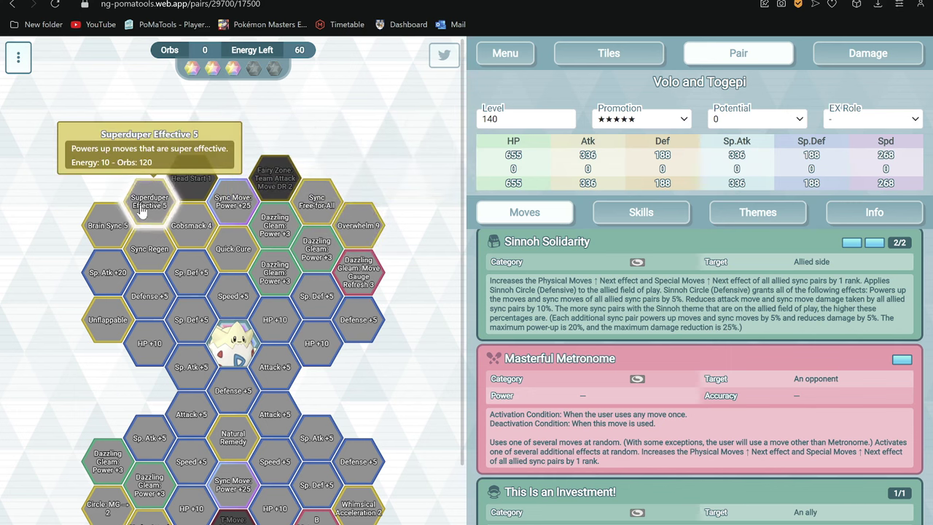
pyautogui.scroll(2, 766, 383)
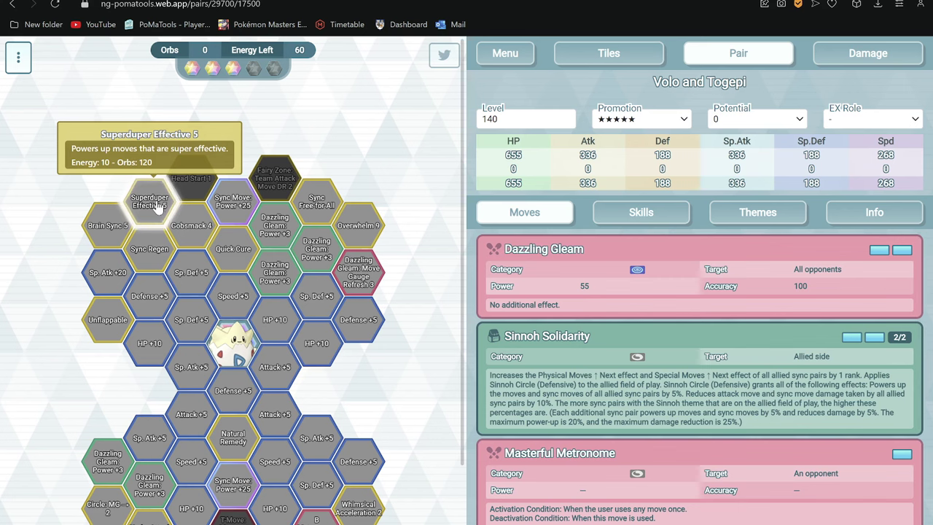
pyautogui.scroll(-1, 581, 437)
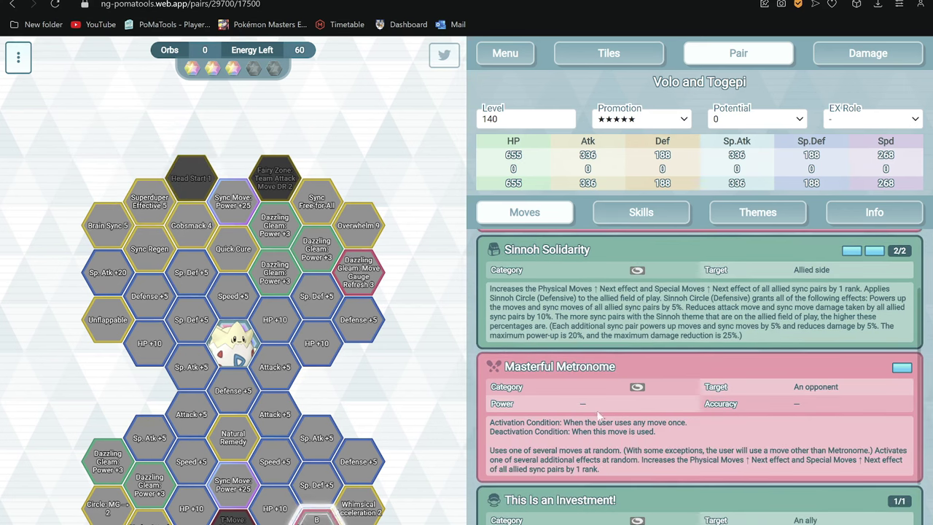
pyautogui.moveTo(581, 403); pyautogui.dragTo(655, 486)
pyautogui.click(636, 474)
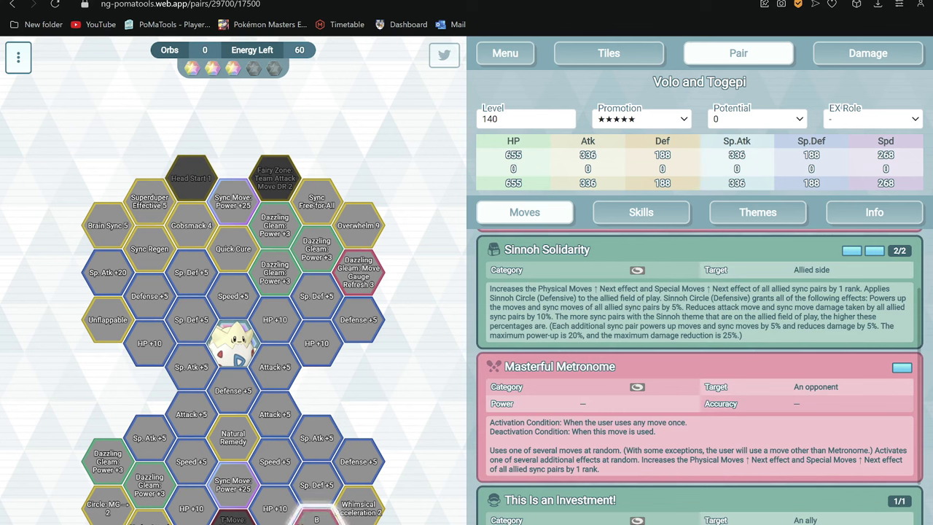
pyautogui.moveTo(154, 223)
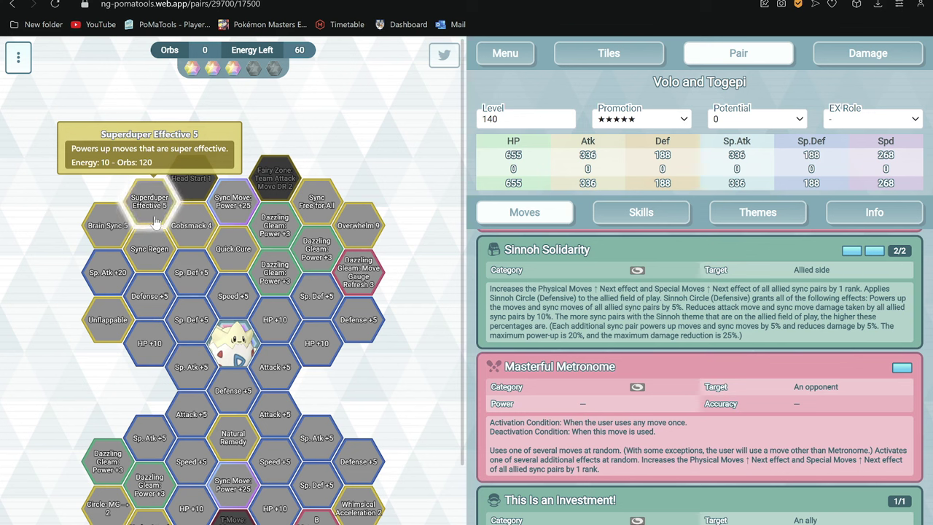
pyautogui.moveTo(121, 229)
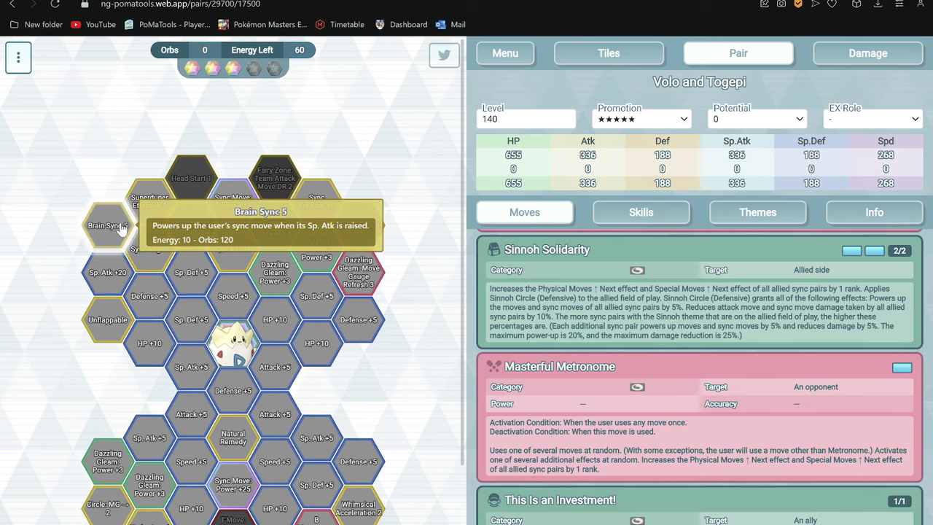
# Read the lower level 3 tiles: Sinnoh C (Defensive) Extension 3, Satisfied Snicker 9, Soften Up 1 and T-Move: Attack & Sp. Atk 9.
pyautogui.scroll(-2, 121, 229)
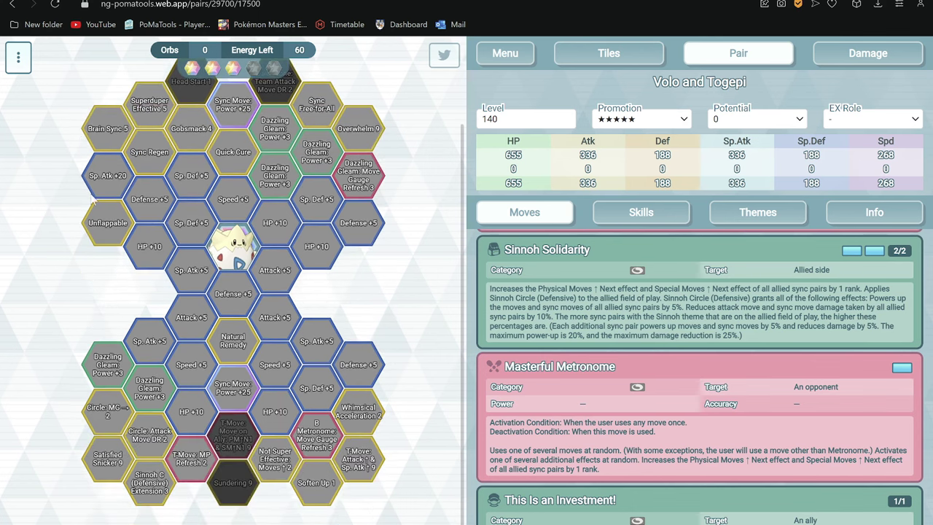
pyautogui.moveTo(155, 496)
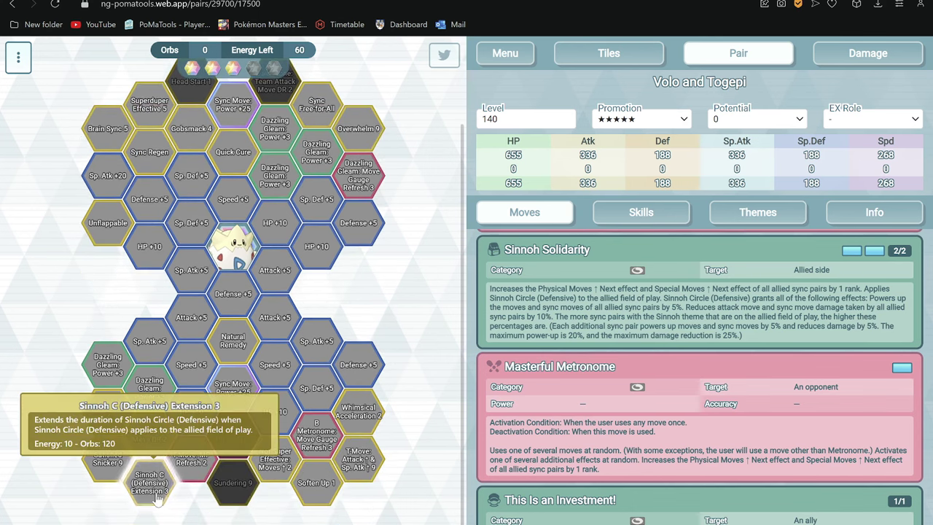
pyautogui.scroll(2, 553, 408)
pyautogui.moveTo(121, 454)
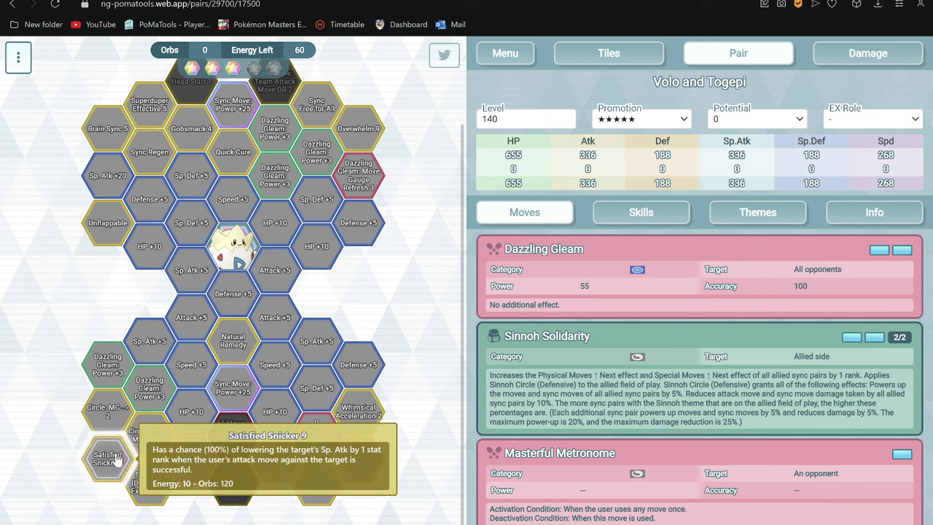
pyautogui.moveTo(320, 492)
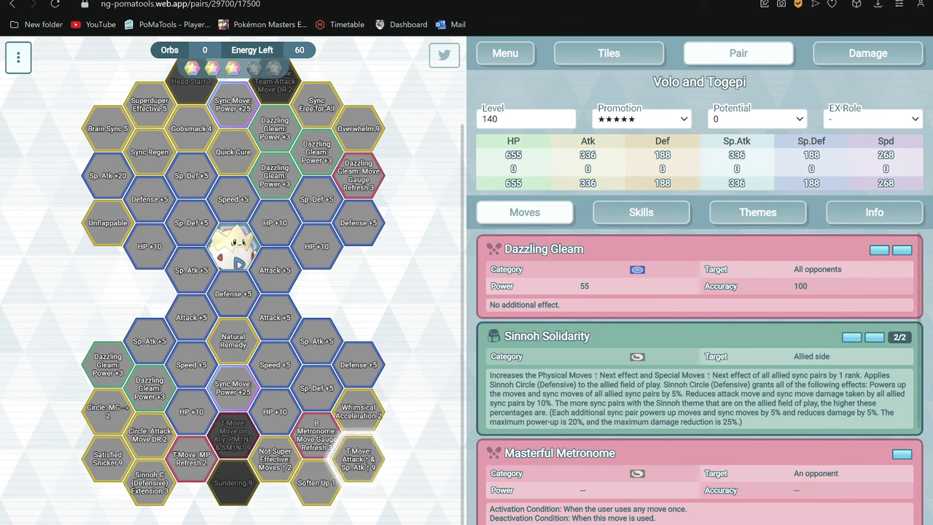
pyautogui.moveTo(359, 466)
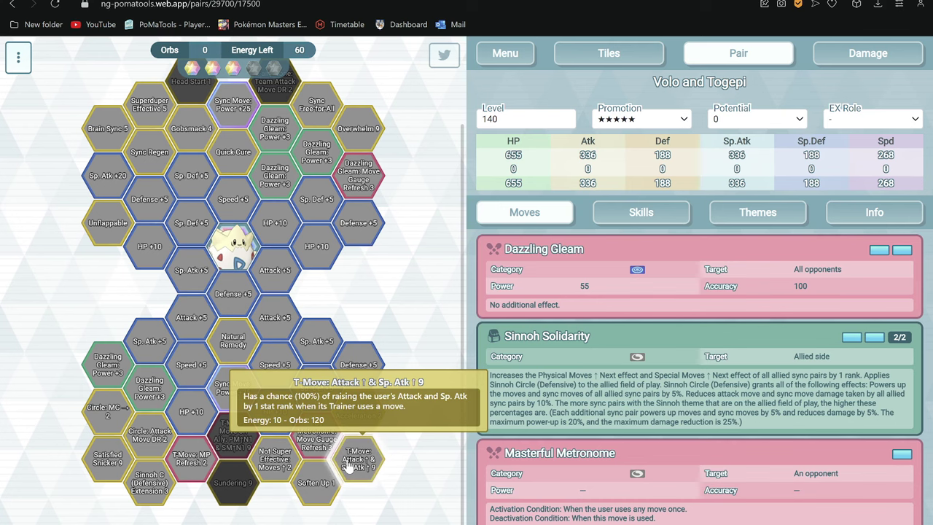
pyautogui.click(350, 466)
pyautogui.scroll(-3, 720, 457)
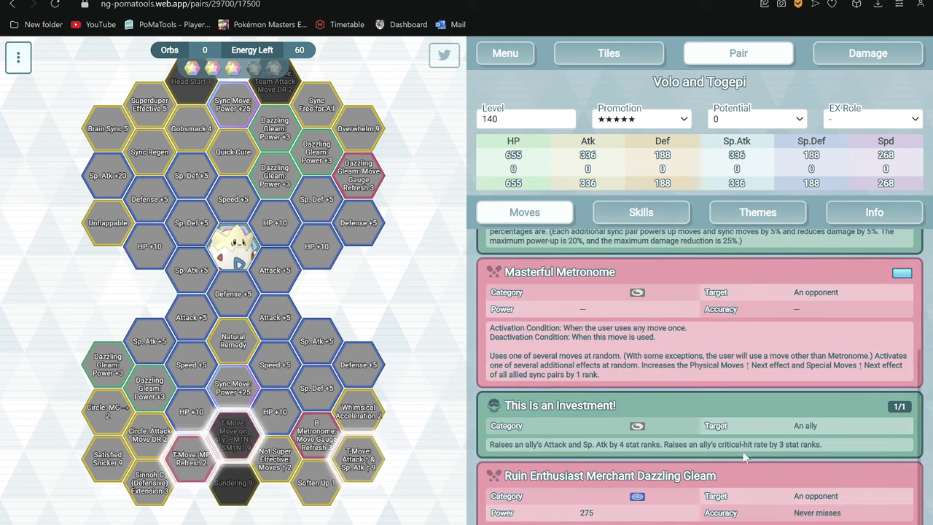
# Raise the grid to move level 4 and compare the Move on Ally boost tile with the description of This Is an Investment!
pyautogui.scroll(2, 255, 136)
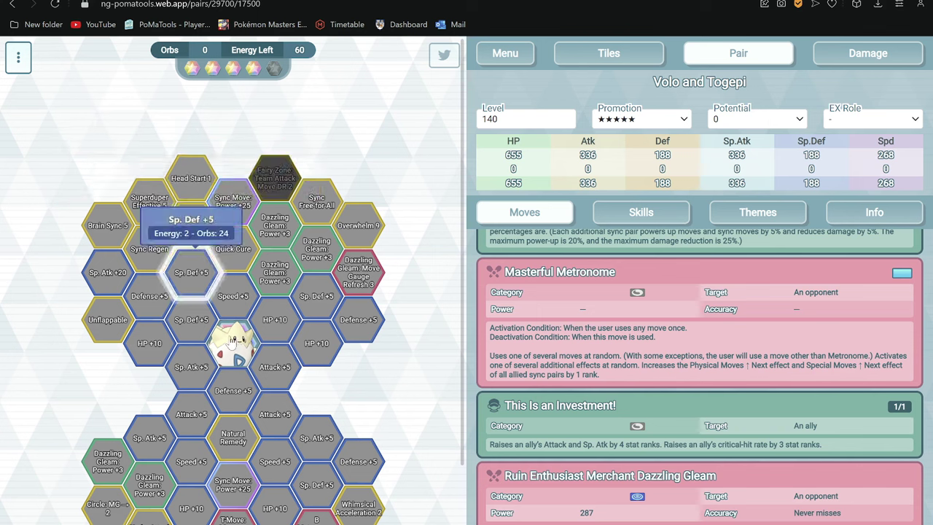
pyautogui.scroll(-2, 219, 291)
pyautogui.moveTo(239, 436)
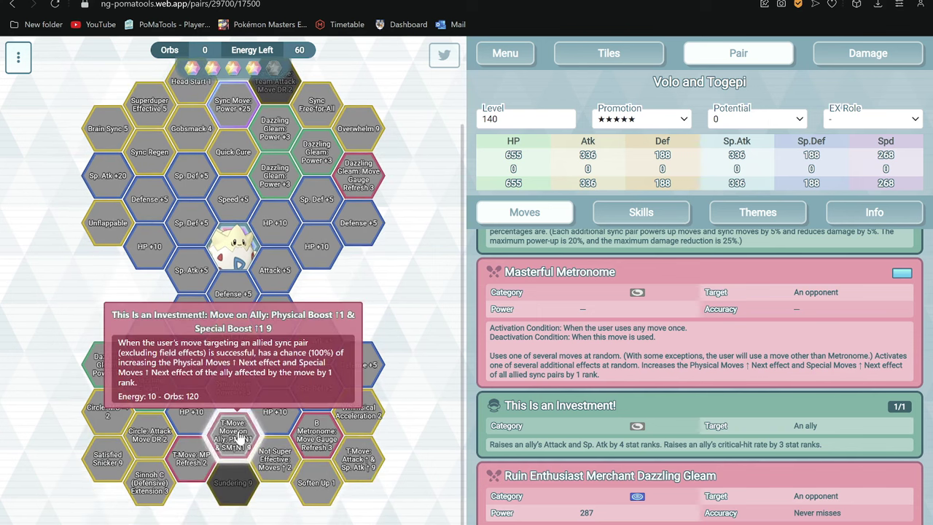
pyautogui.moveTo(489, 444); pyautogui.dragTo(845, 449)
pyautogui.click(845, 450)
pyautogui.moveTo(223, 438)
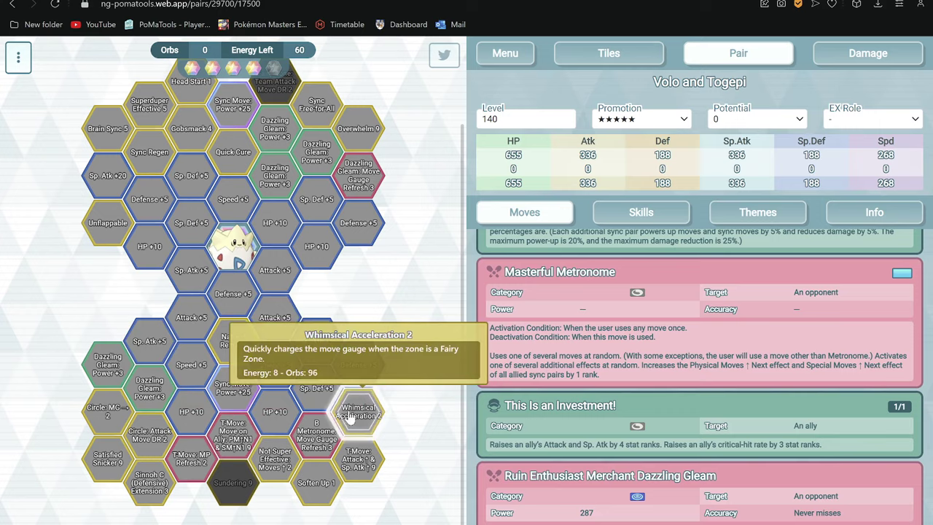
# Raise the grid to move level 5 and read the Fairy Zone: Team Attack Move DR 2 and Sundering 9 tiles.
pyautogui.scroll(2, 350, 413)
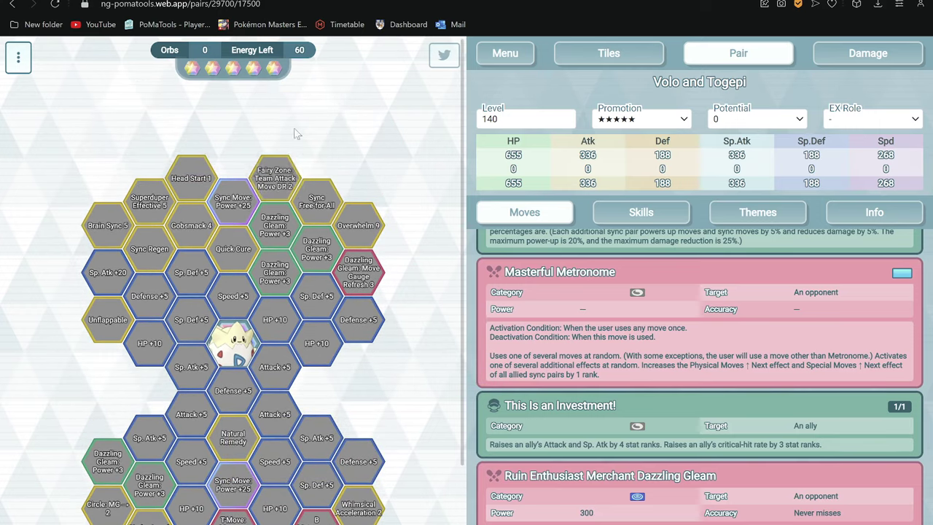
pyautogui.moveTo(281, 182)
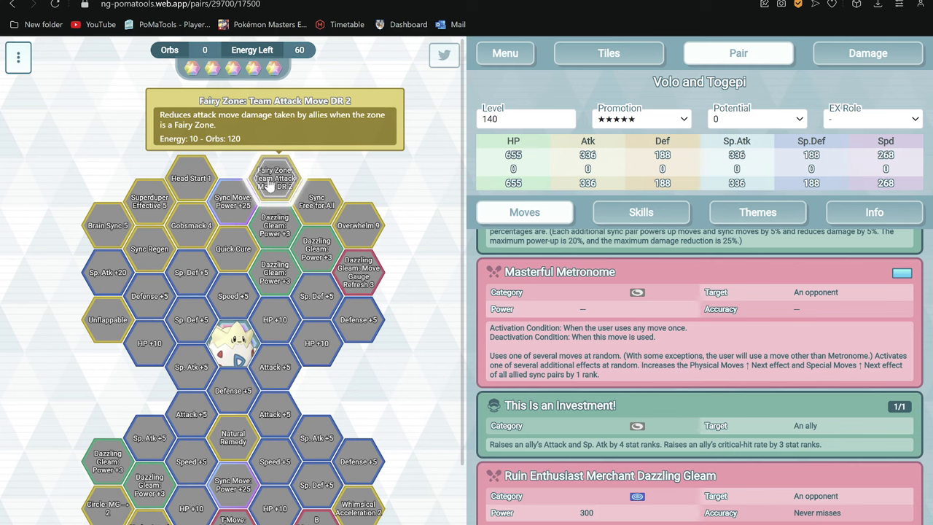
pyautogui.scroll(-2, 271, 186)
pyautogui.moveTo(247, 497)
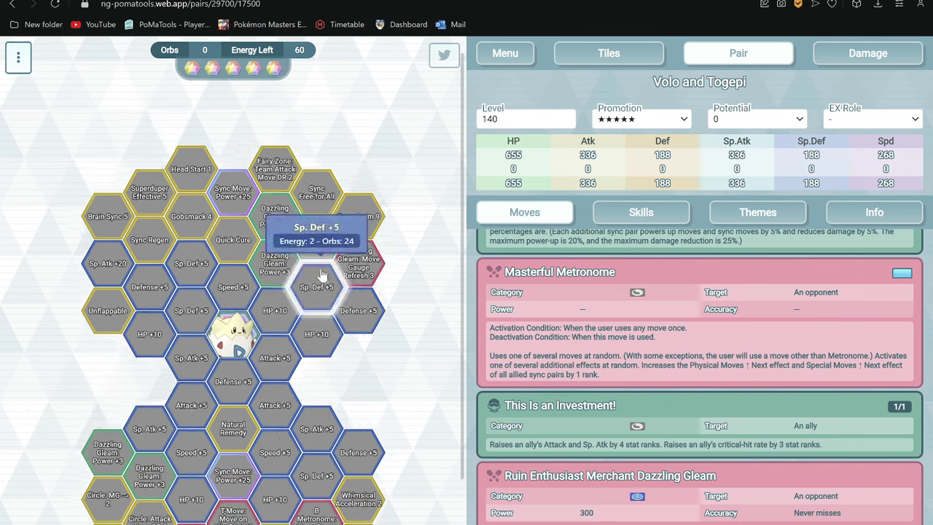
# Open the damage calculation for the sync pair and bring its calculation options and displayed grid settings into view.
pyautogui.scroll(1, 322, 274)
pyautogui.click(253, 68)
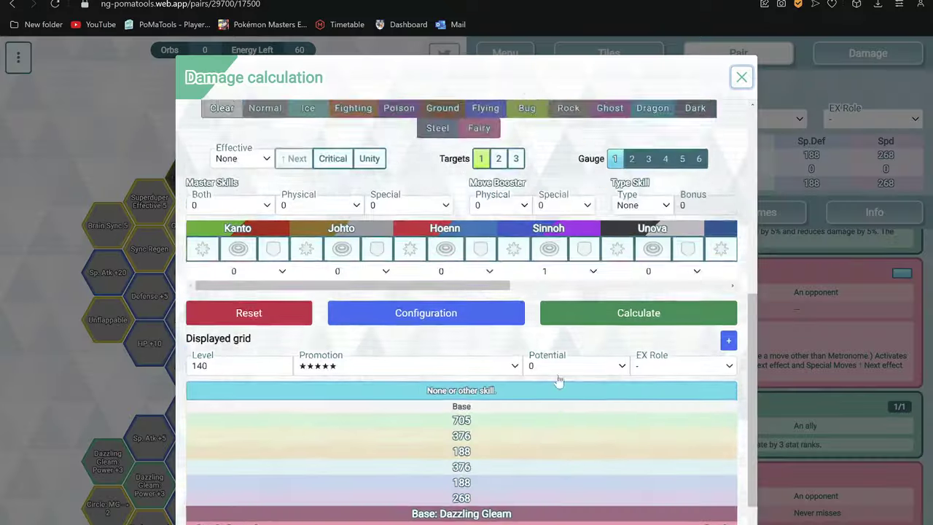
pyautogui.scroll(-1, 558, 375)
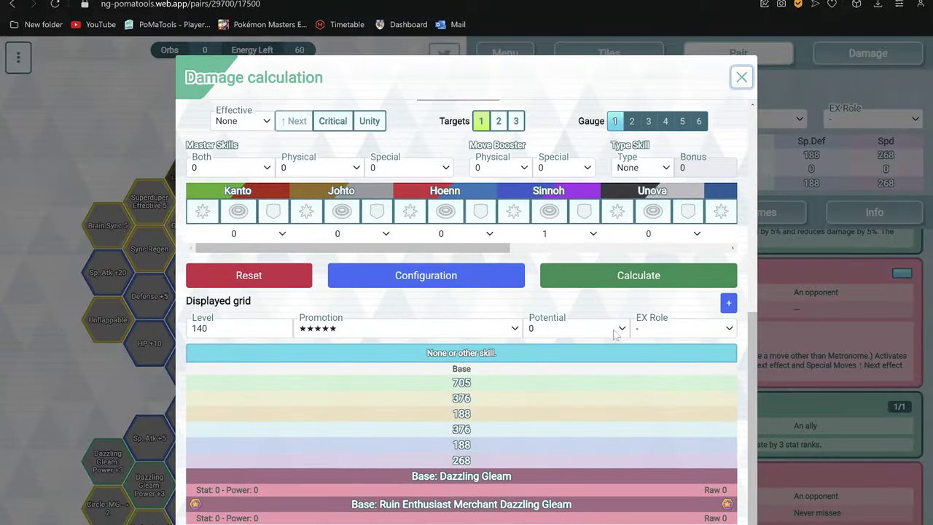
# Calculate the damage and read the results for Dazzling Gleam and Ruin Enthusiast Merchant Dazzling Gleam.
pyautogui.click(638, 274)
pyautogui.scroll(-1, 405, 477)
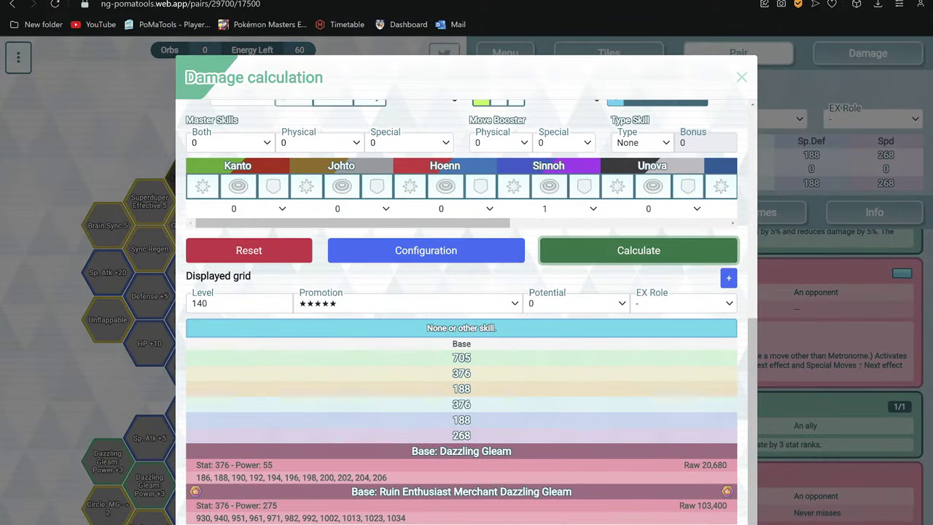
pyautogui.scroll(3, 599, 402)
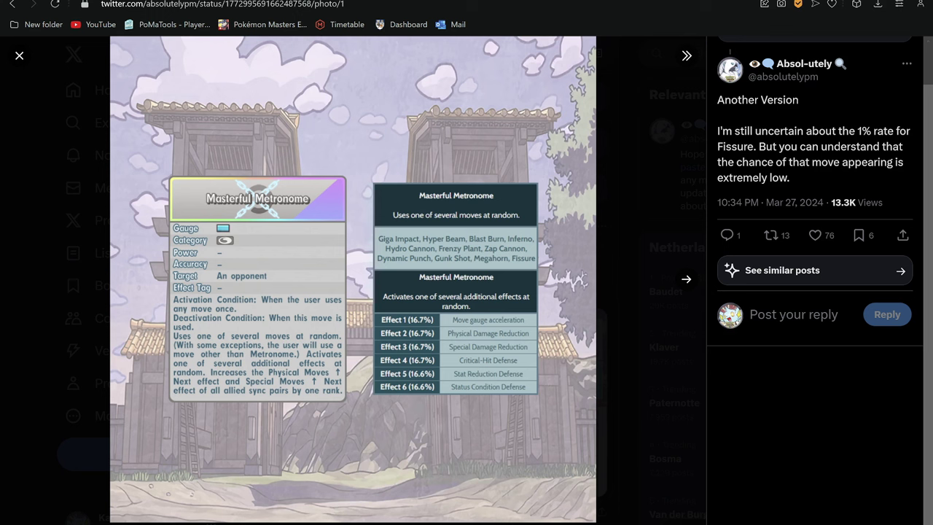
# Switch to the Twitter post on Masterful Metronome and read the note on Fissure's 1% rate.
pyautogui.moveTo(755, 131); pyautogui.dragTo(798, 147)
pyautogui.click(828, 170)
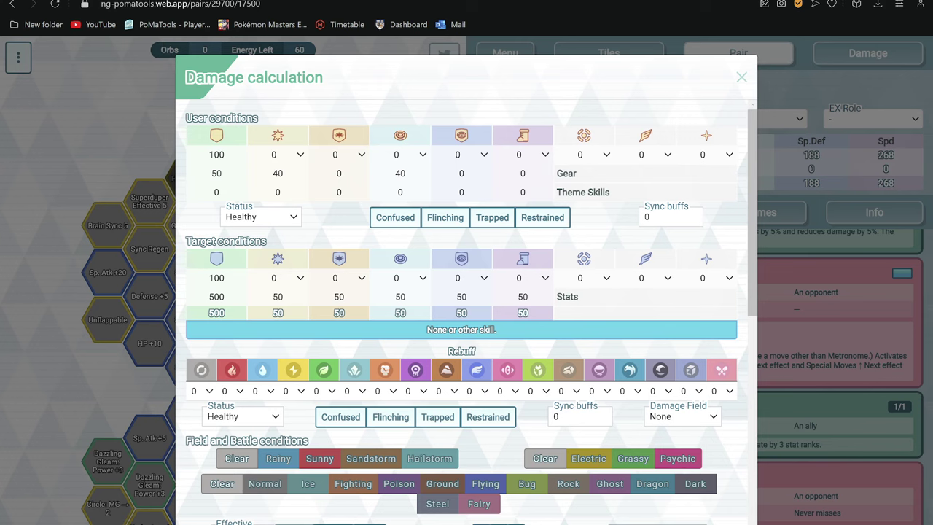
# Return to PoMaTools and look at the available Attack stat ranks under the user conditions.
pyautogui.click(277, 154)
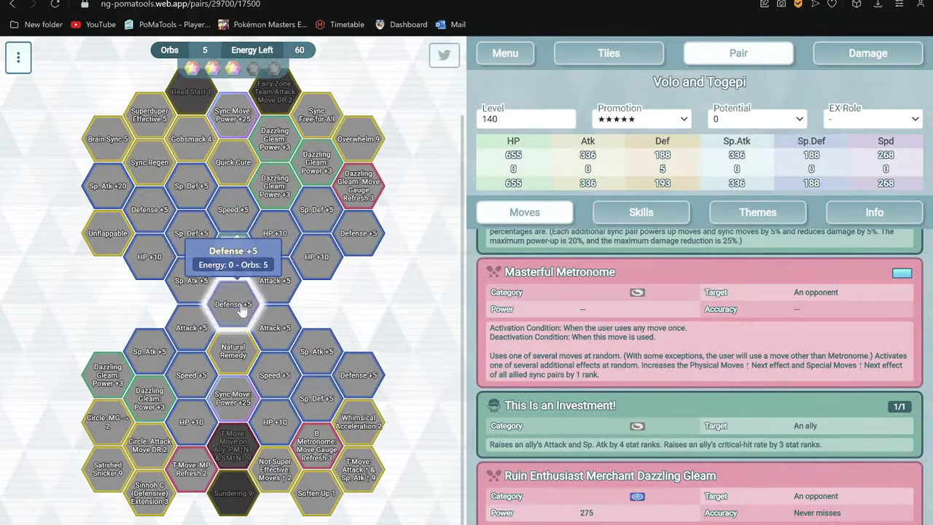
pyautogui.click(241, 310)
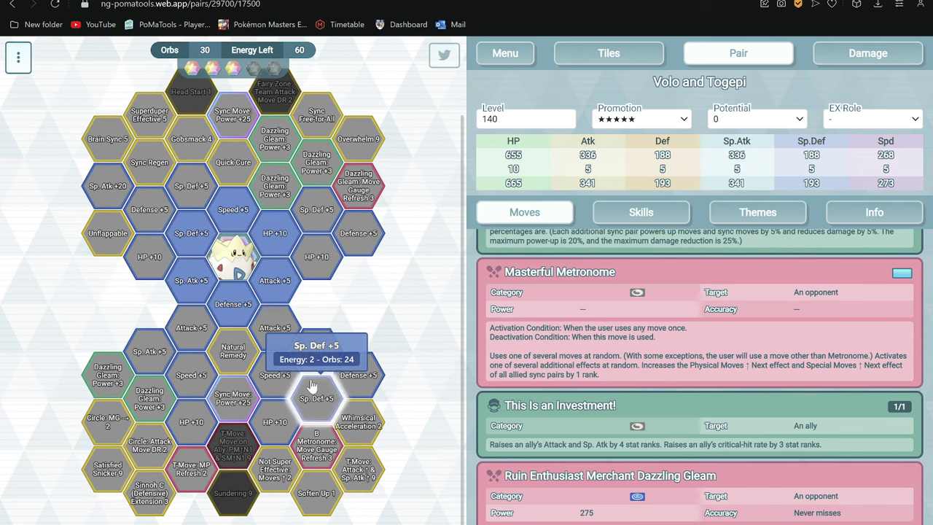
# Activate Sinnoh C (Defensive) Extension 3, Circle: Attack Move DR 2 and the HP +10, Speed +5 and Attack +5 tiles above them.
pyautogui.click(145, 501)
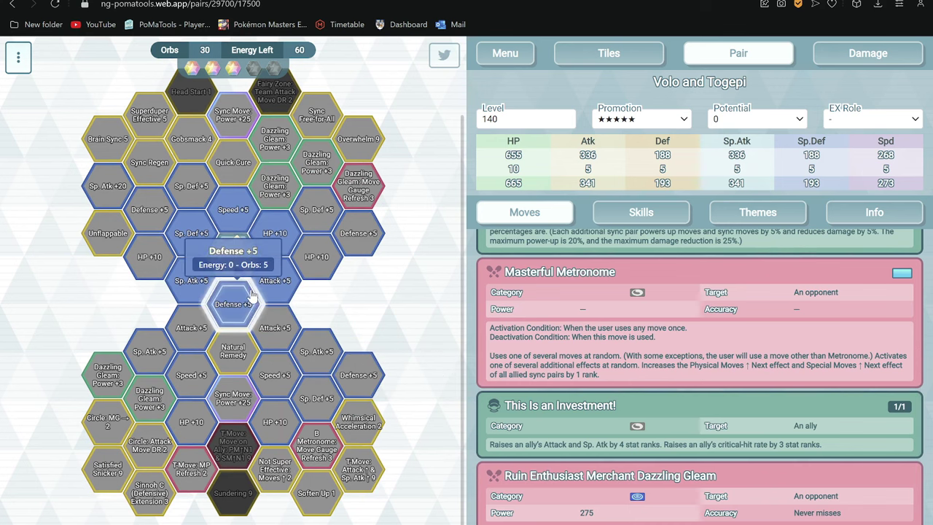
pyautogui.click(148, 455)
pyautogui.click(191, 421)
pyautogui.click(190, 378)
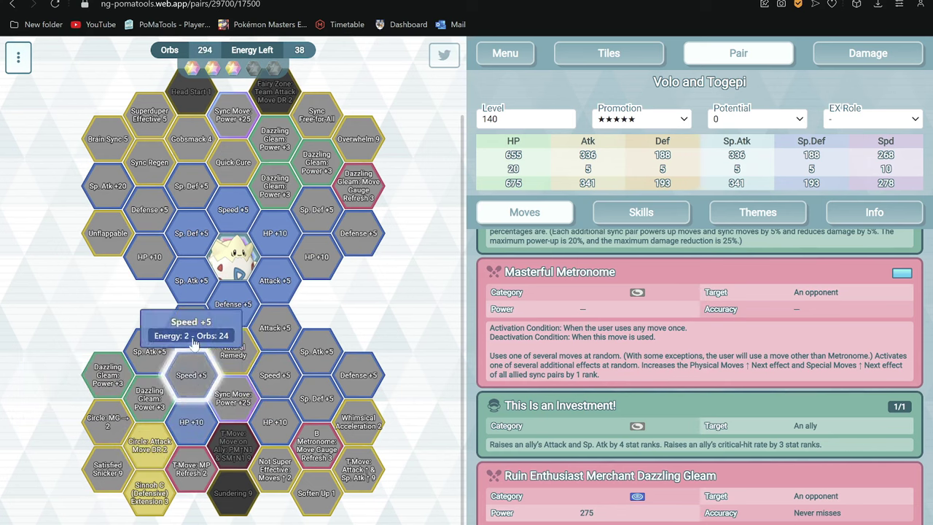
pyautogui.click(191, 331)
# Activate Gobsmack 4 and the Sp. Def +5 tile that leads up to it.
pyautogui.scroll(2, 219, 349)
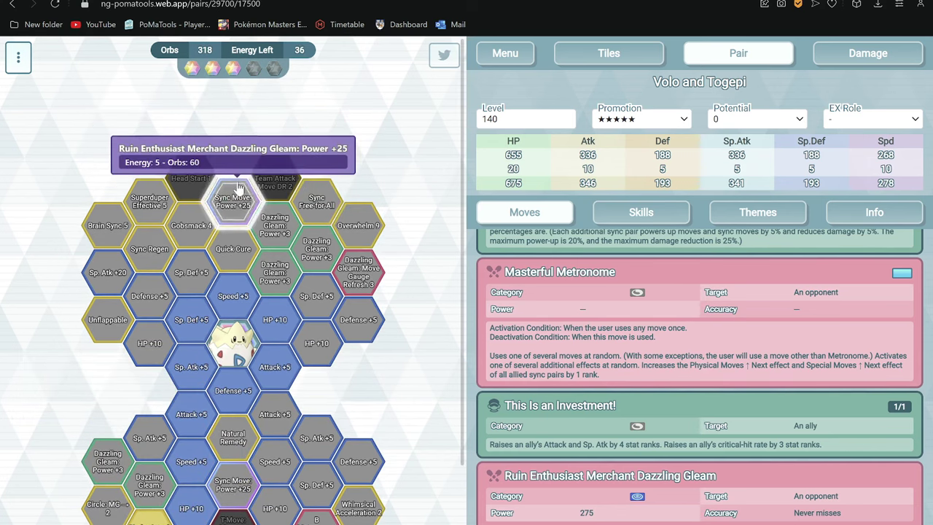
pyautogui.click(228, 252)
pyautogui.click(195, 271)
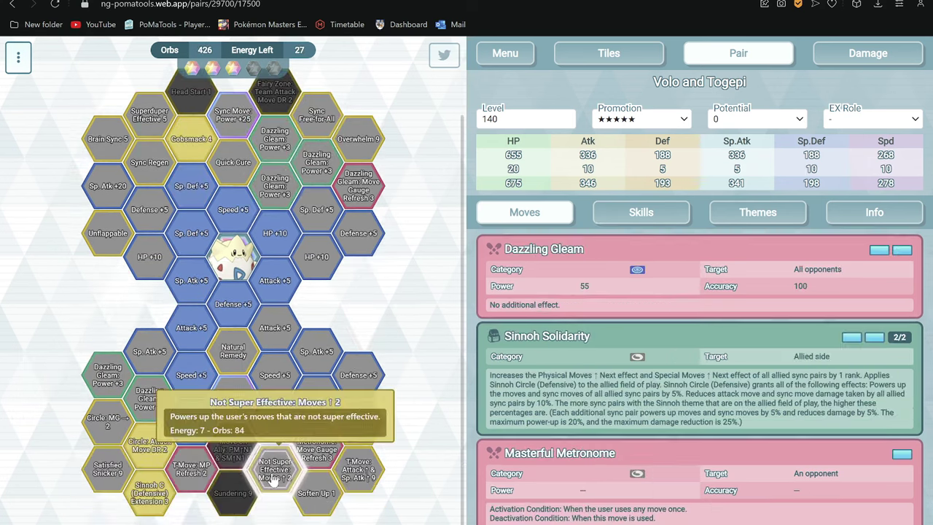
# Activate Not Super Effective: Moves ↑ 2 together with the Attack +5, Speed +5 and HP +10 tiles above it.
pyautogui.click(274, 473)
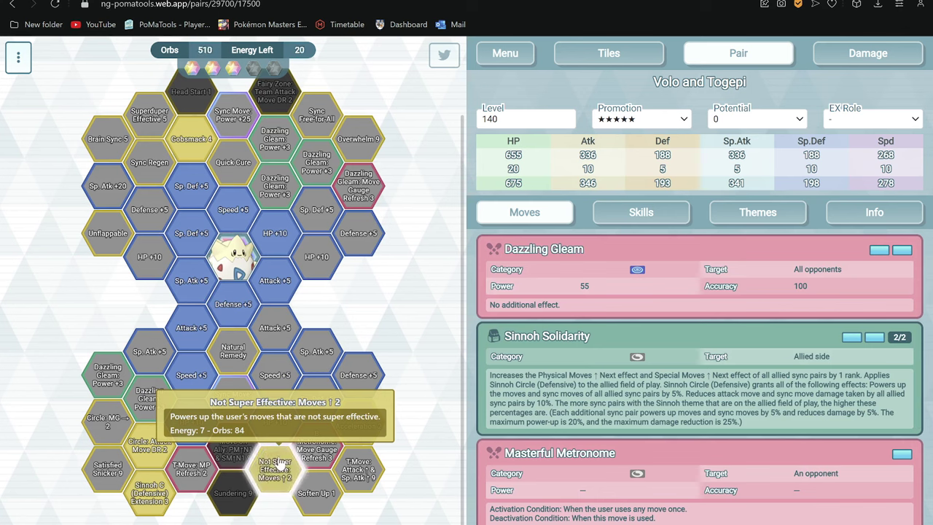
pyautogui.click(276, 330)
pyautogui.scroll(-3, 700, 375)
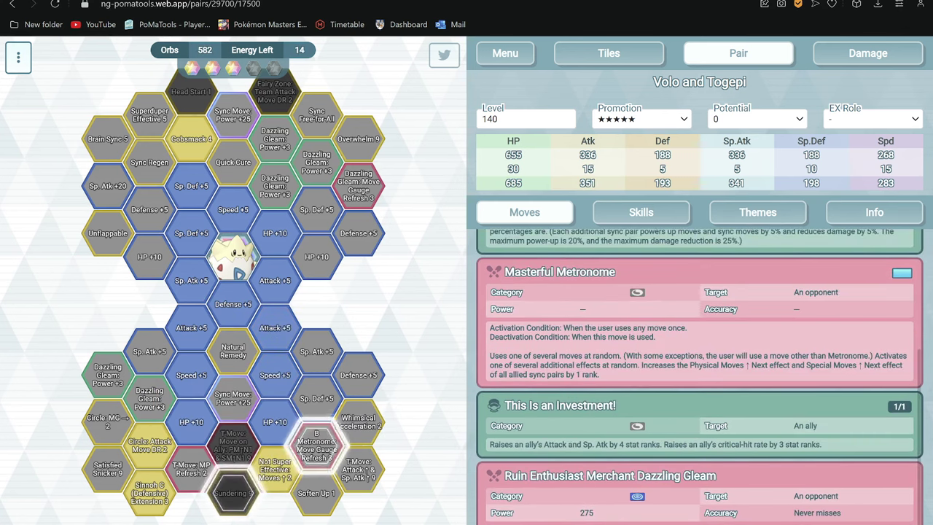
pyautogui.scroll(3, 637, 389)
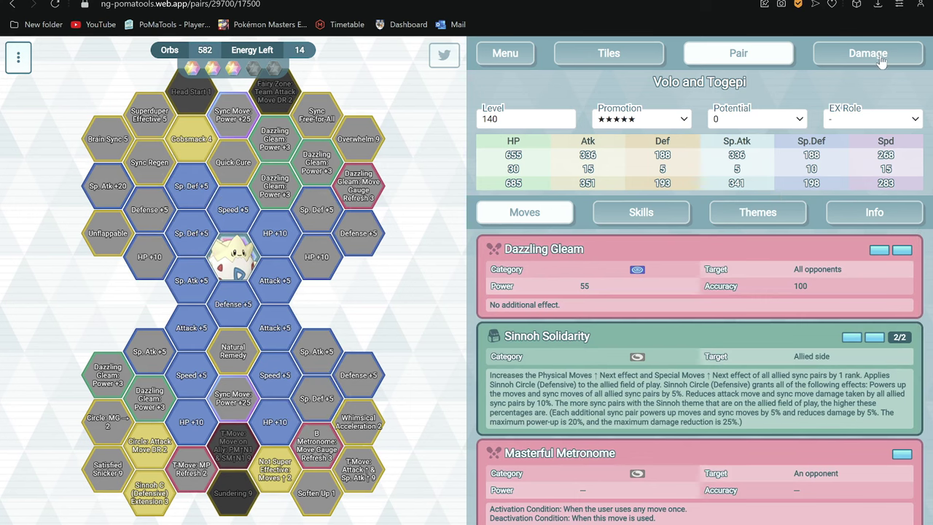
pyautogui.moveTo(667, 318)
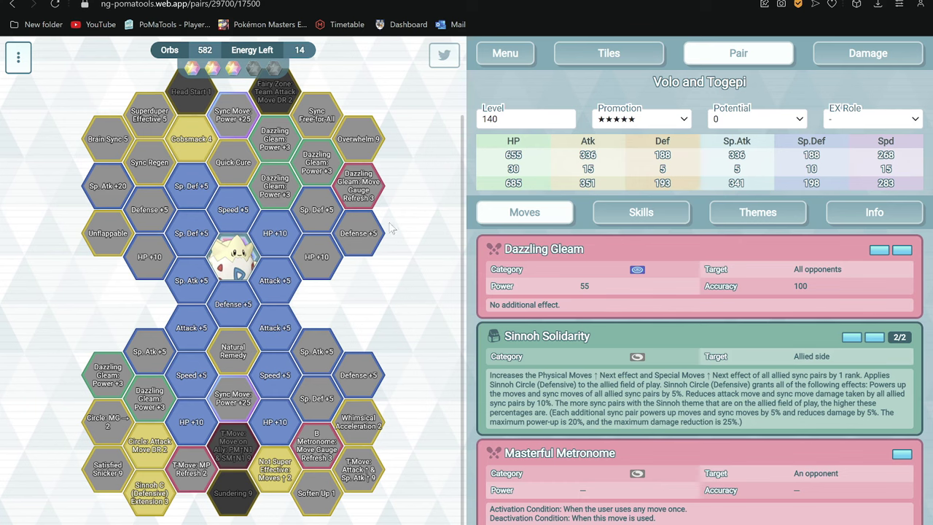
# Try adding Overwhelm 9 with the Dazzling Gleam: Power +3 and Sp. Def +5 tiles beside it.
pyautogui.scroll(2, 366, 323)
pyautogui.scroll(-2, 383, 324)
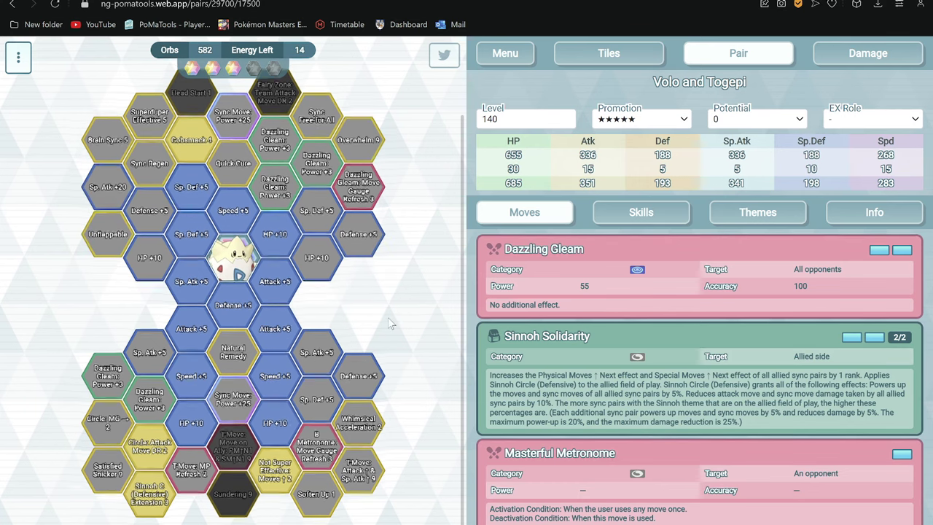
pyautogui.scroll(2, 379, 328)
pyautogui.scroll(-2, 383, 321)
pyautogui.click(352, 143)
pyautogui.click(319, 167)
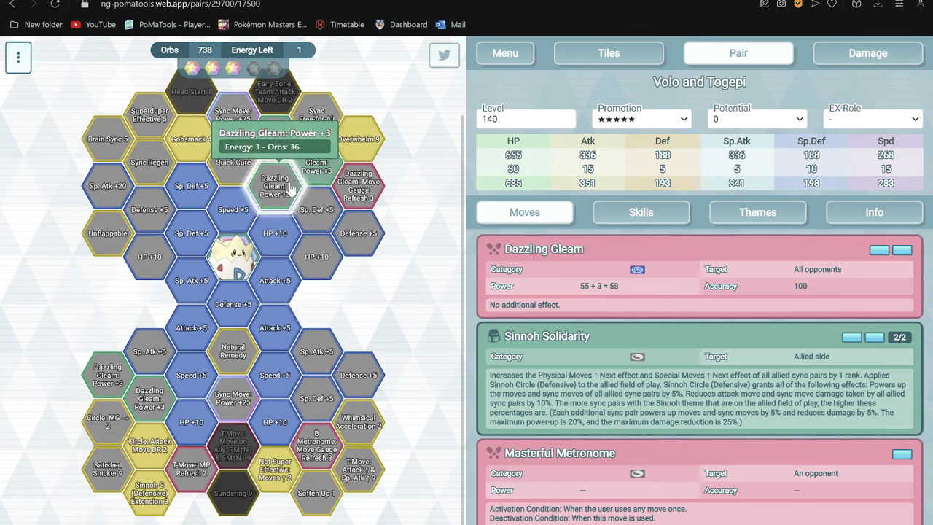
pyautogui.click(282, 189)
pyautogui.click(287, 192)
pyautogui.click(312, 207)
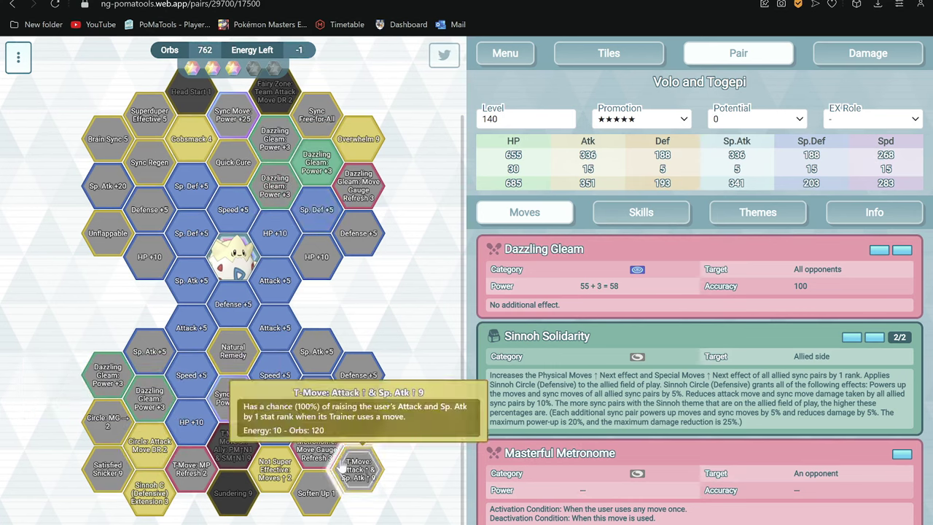
# Remove Overwhelm 9, Dazzling Gleam: Power +3 and the adjoining Sp. Def +5 from the build.
pyautogui.scroll(2, 362, 408)
pyautogui.scroll(-2, 324, 291)
pyautogui.click(321, 163)
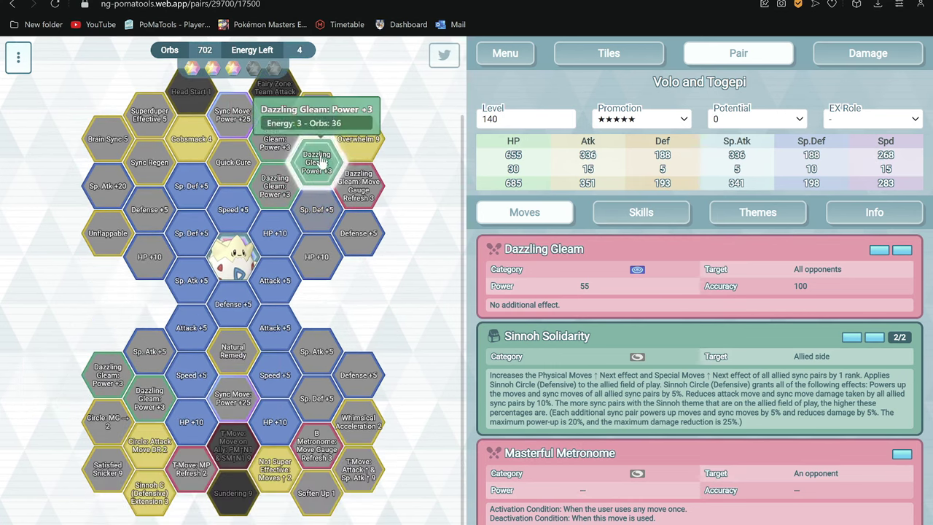
pyautogui.click(333, 167)
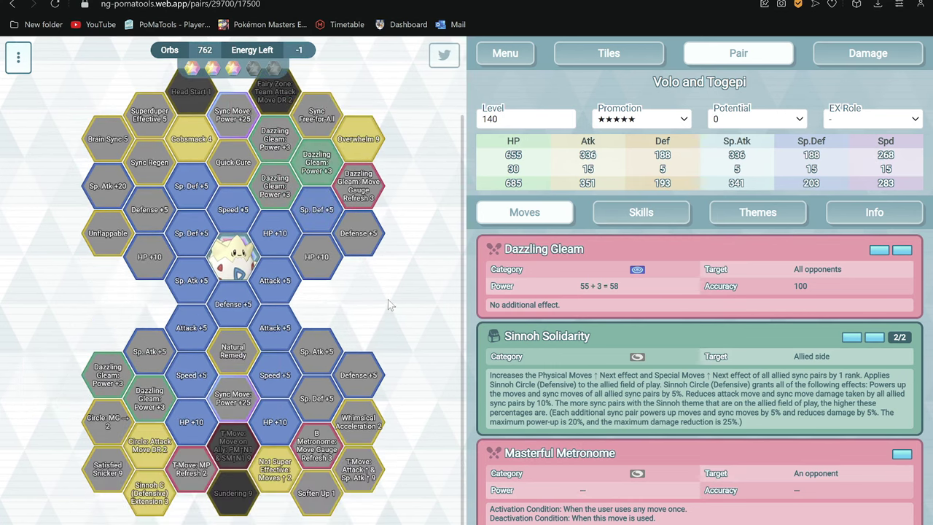
pyautogui.click(365, 153)
pyautogui.click(319, 165)
pyautogui.click(317, 209)
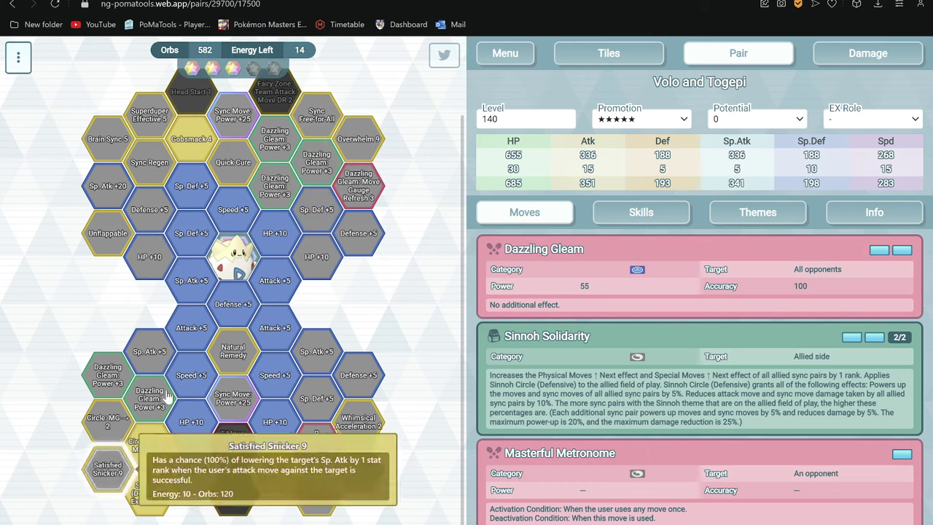
# Activate Satisfied Snicker 9 beside the Circle: Attack Move DR 2 tile.
pyautogui.click(335, 166)
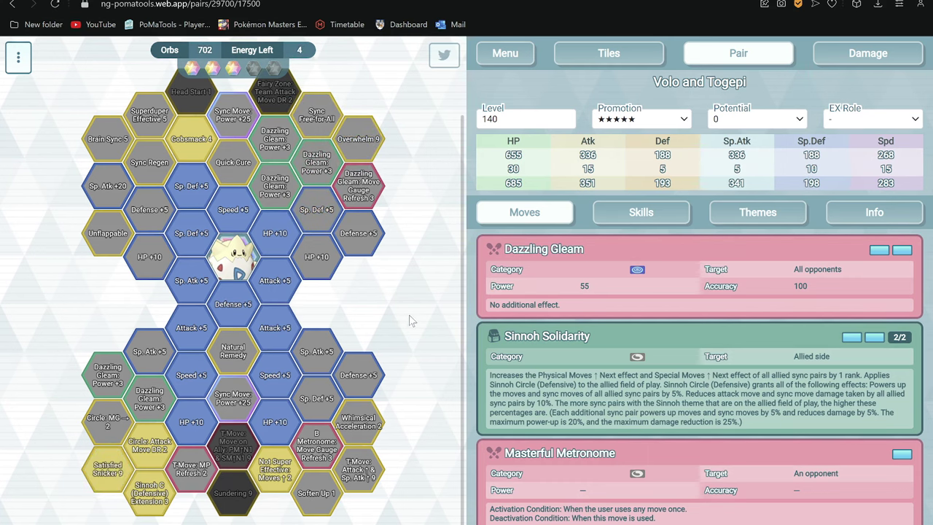
pyautogui.scroll(1, 394, 389)
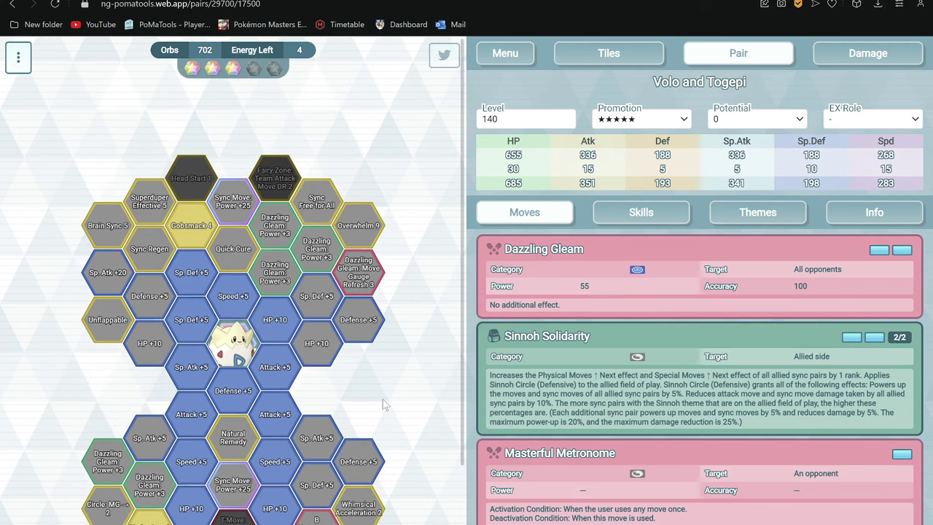
pyautogui.scroll(-1, 382, 399)
# Read the Business Opportunity passive's random stat drop and move gauge charge effects in the pair's skills.
pyautogui.scroll(-1, 700, 364)
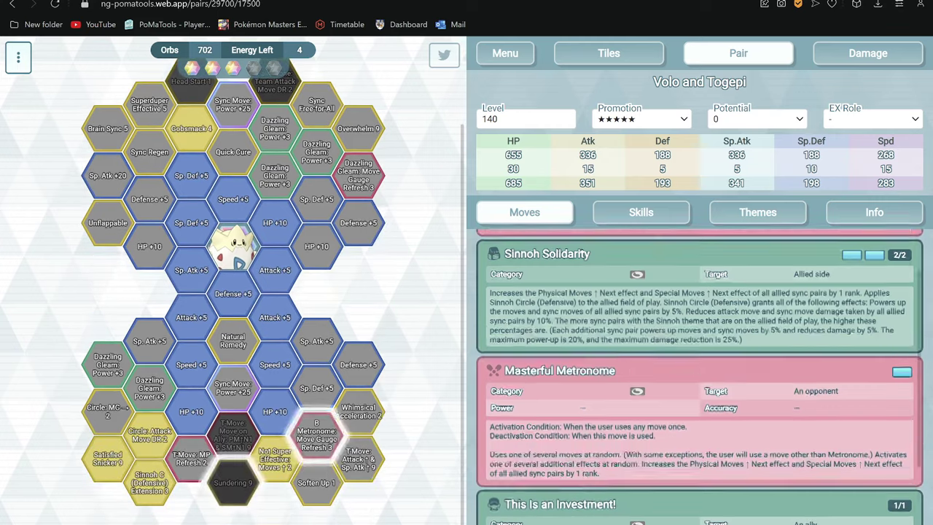
pyautogui.scroll(-1, 700, 378)
pyautogui.click(632, 223)
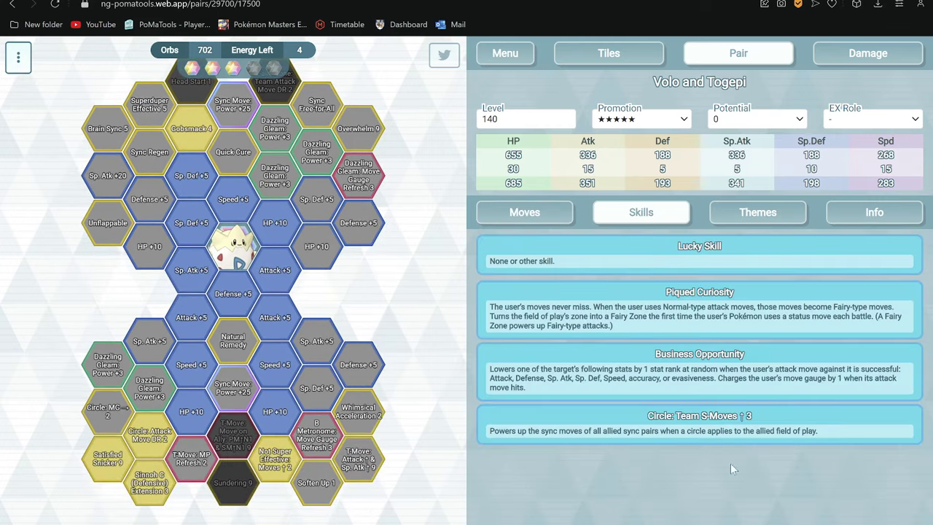
pyautogui.moveTo(608, 369); pyautogui.dragTo(653, 429)
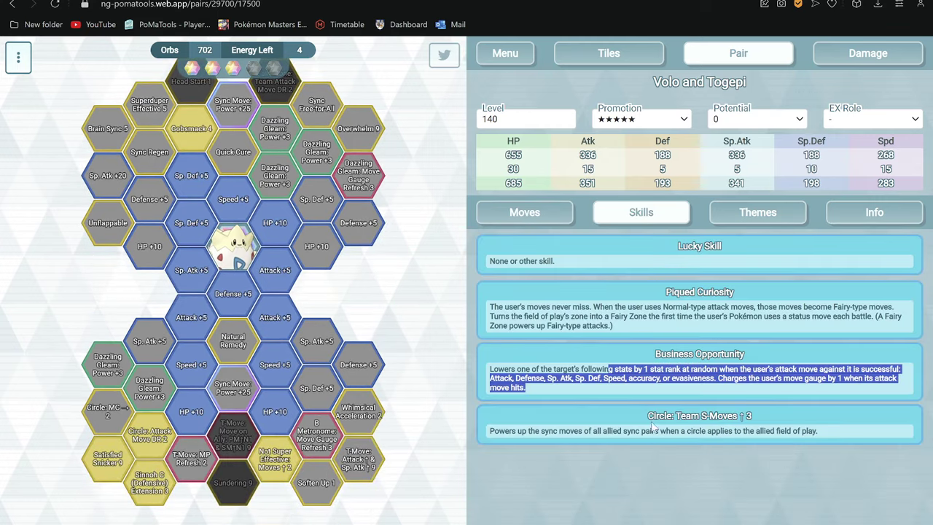
pyautogui.click(697, 520)
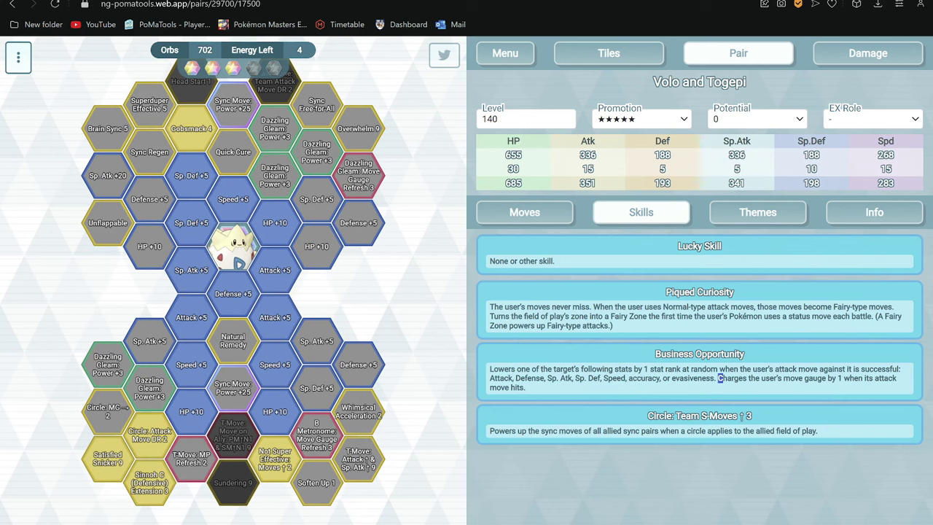
pyautogui.moveTo(719, 378); pyautogui.dragTo(792, 482)
# Examine Masterful Metronome's activation condition and random move effects in the pair's moves.
pyautogui.click(524, 212)
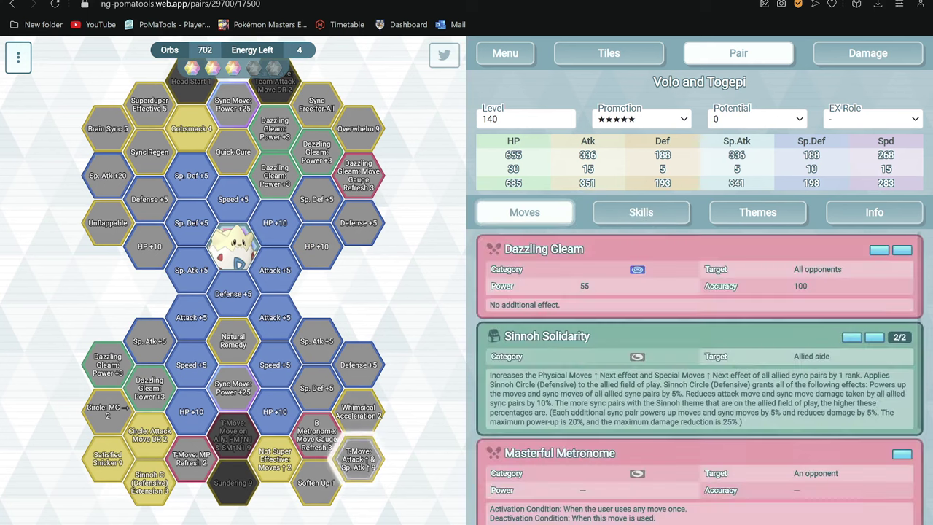
pyautogui.scroll(-5, 733, 455)
pyautogui.scroll(3, 736, 445)
pyautogui.scroll(-3, 742, 425)
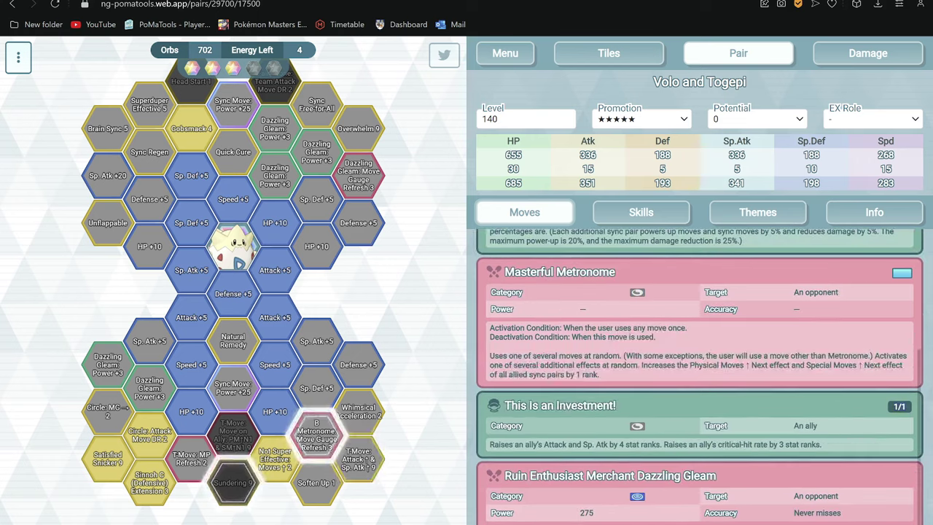
pyautogui.moveTo(532, 336); pyautogui.dragTo(721, 429)
pyautogui.click(722, 436)
pyautogui.scroll(1, 721, 435)
pyautogui.scroll(1, 721, 435)
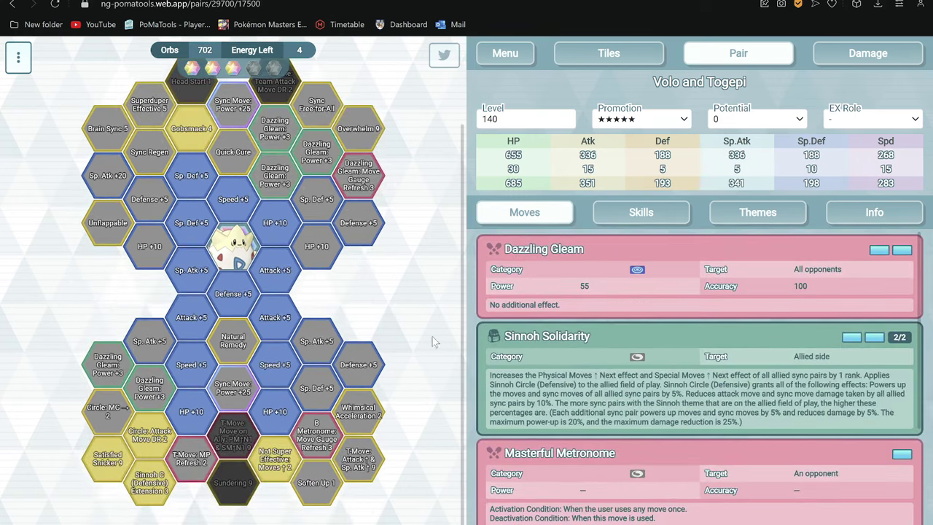
# Try adding Overwhelm 9 to the build alongside Satisfied Snicker 9.
pyautogui.scroll(1, 381, 338)
pyautogui.click(358, 217)
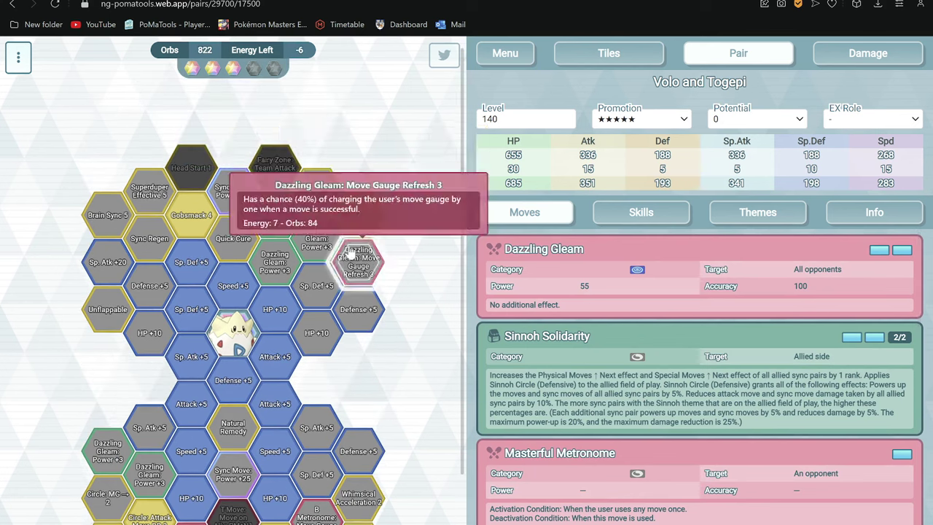
pyautogui.click(359, 217)
pyautogui.scroll(-1, 418, 339)
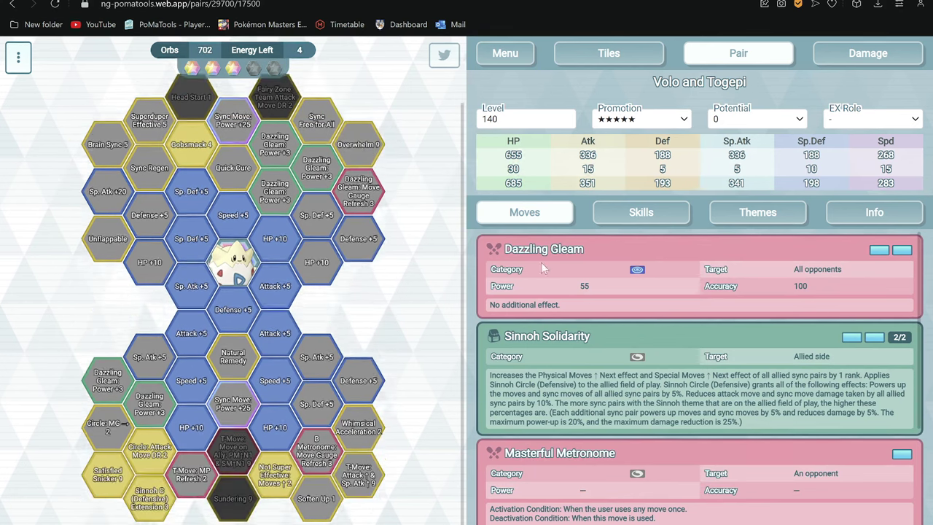
# Read the Circle: Team S-Moves ↑ 3 passive in the pair's skills.
pyautogui.click(603, 218)
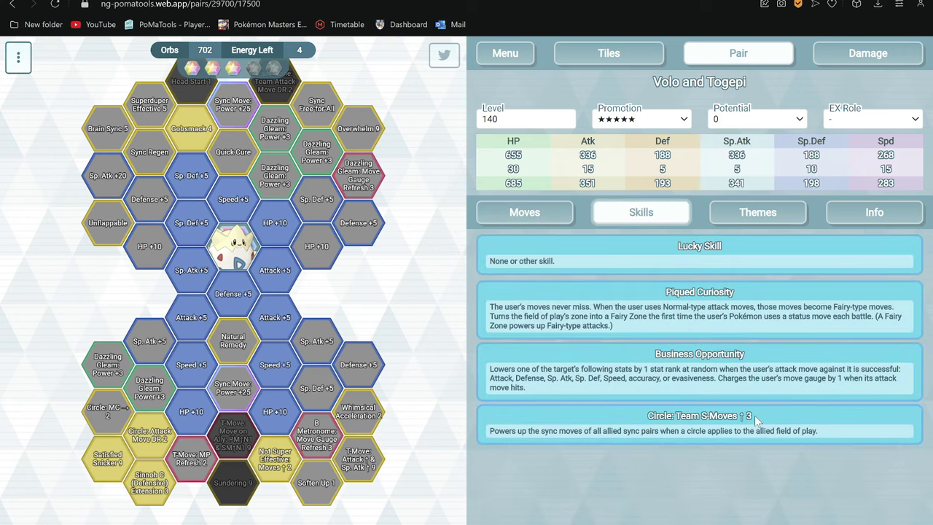
pyautogui.moveTo(655, 415); pyautogui.dragTo(754, 473)
pyautogui.click(754, 473)
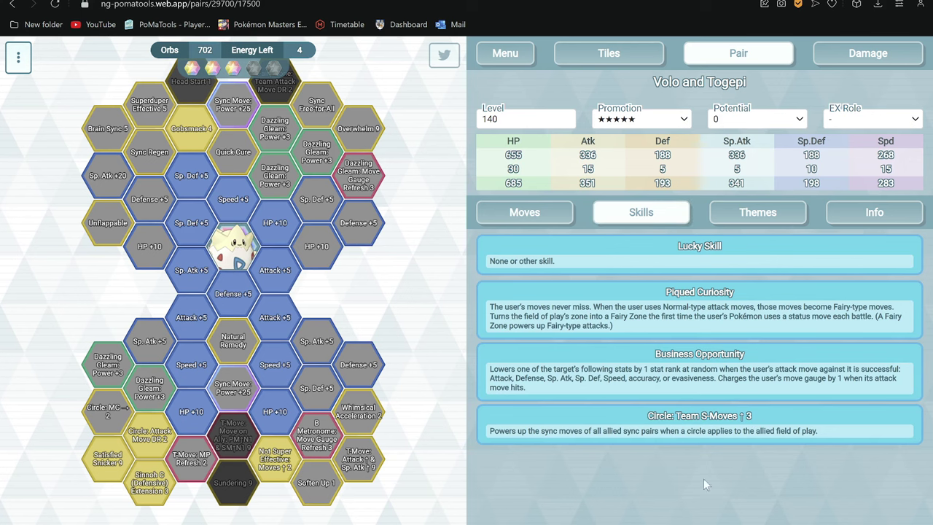
# Clear all activated tiles from the sync grid.
pyautogui.scroll(1, 368, 312)
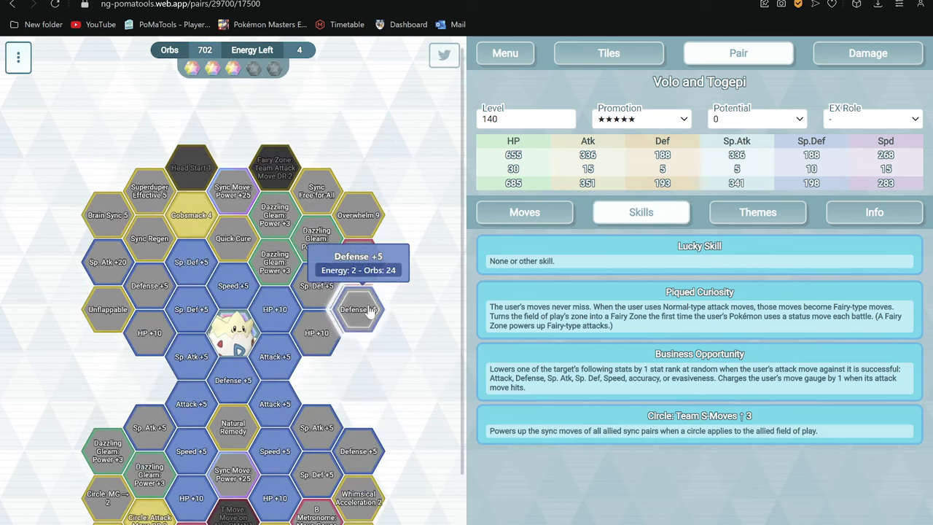
pyautogui.scroll(-1, 369, 312)
pyautogui.click(21, 64)
pyautogui.click(36, 131)
# Activate the six tiles around Togepi: Defense +5, Attack +5, HP +10, Speed +5, Sp. Def +5 and Sp. Atk +5.
pyautogui.click(243, 298)
pyautogui.click(272, 267)
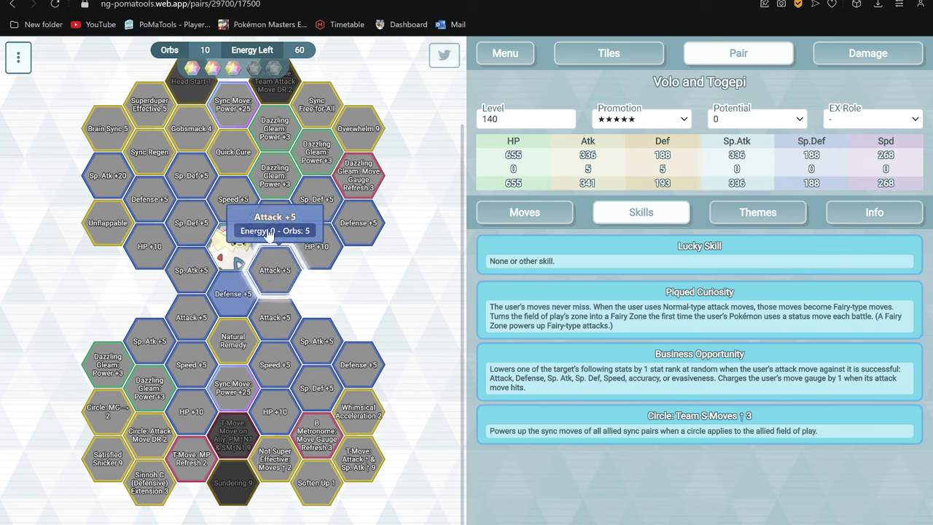
pyautogui.click(269, 229)
pyautogui.click(235, 206)
pyautogui.click(193, 235)
pyautogui.click(188, 263)
# Review the pair's moves, including Masterful Metronome and This Is an Investment!
pyautogui.click(518, 220)
pyautogui.scroll(-5, 514, 415)
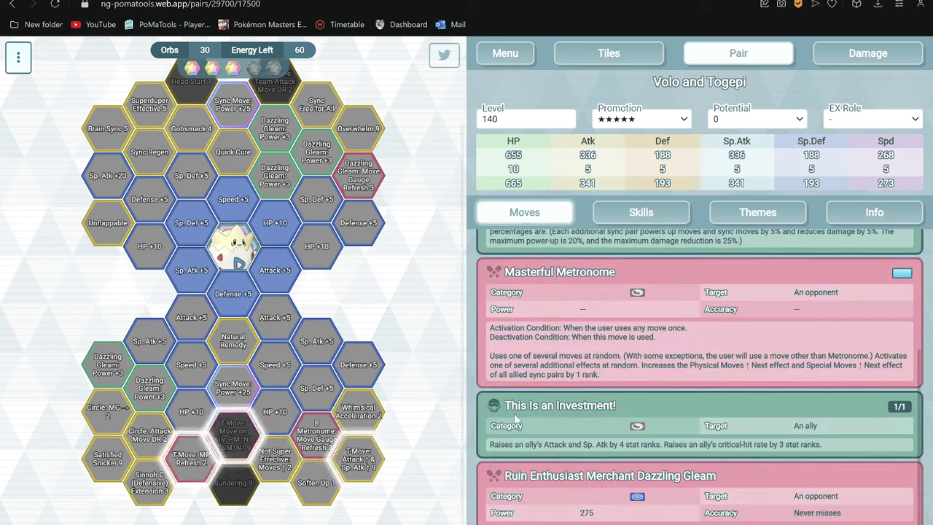
pyautogui.scroll(1, 240, 241)
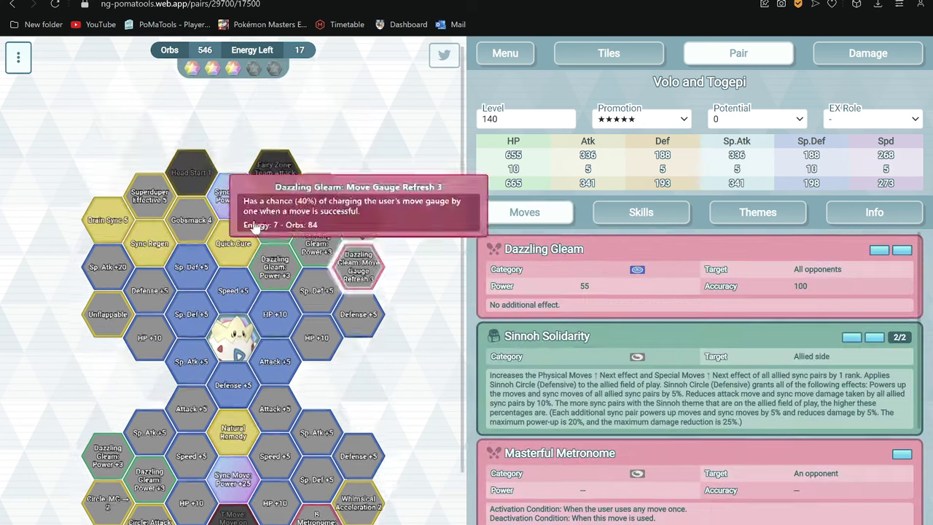
# Add Brain Sync 5, Superduper Effective 5, Gobsmack 4, Quick Cure, Natural Remedy, Sp. Atk +20 and both Sync Move: Power +25 tiles to the build.
pyautogui.click(150, 204)
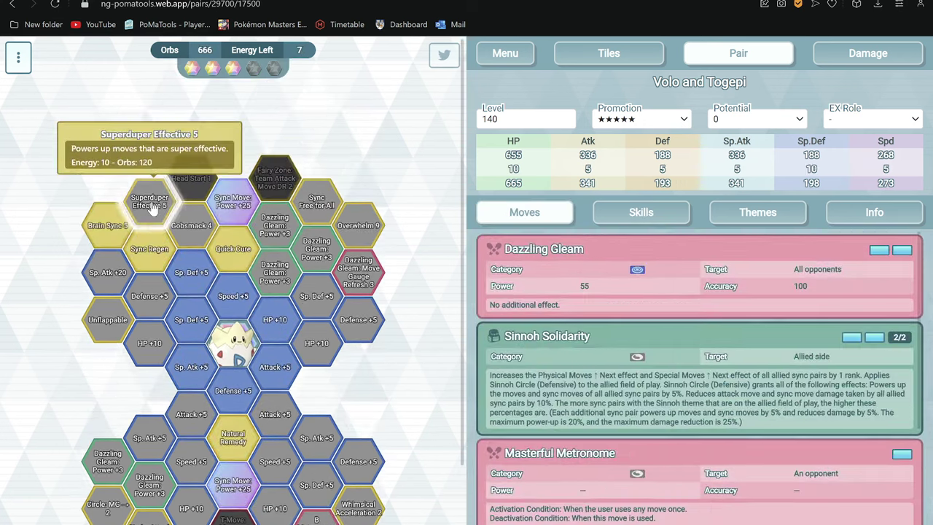
pyautogui.scroll(-1, 328, 169)
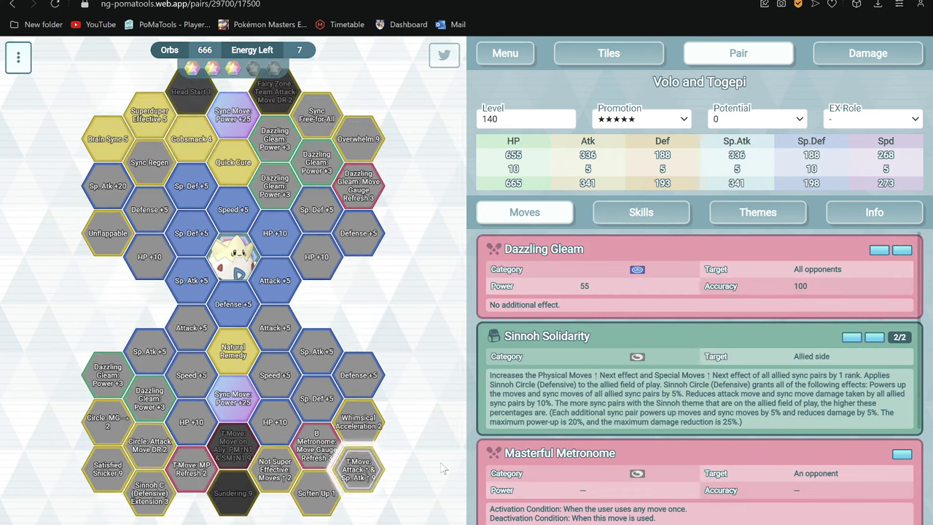
pyautogui.click(358, 470)
# Calculate the build's damage with the user's Sp. Atk at +6 and Fairy as the effective type.
pyautogui.click(867, 53)
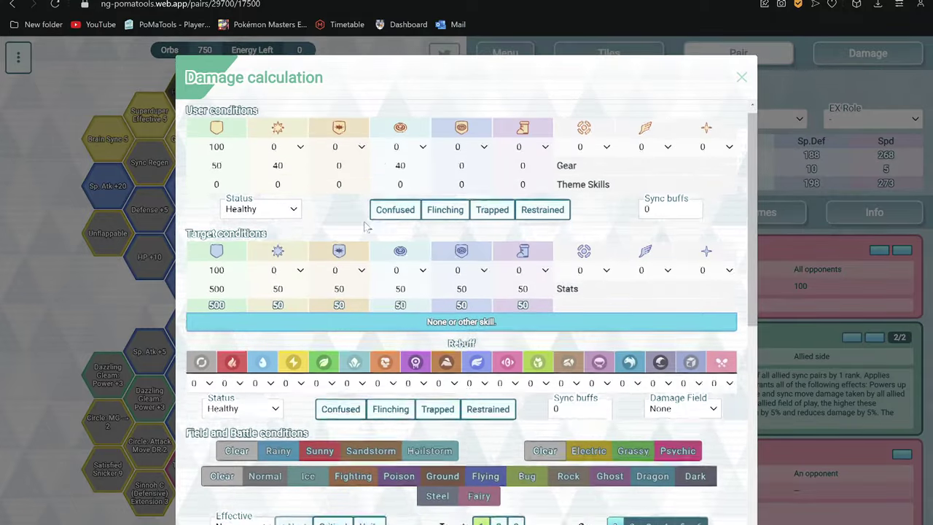
pyautogui.click(396, 149)
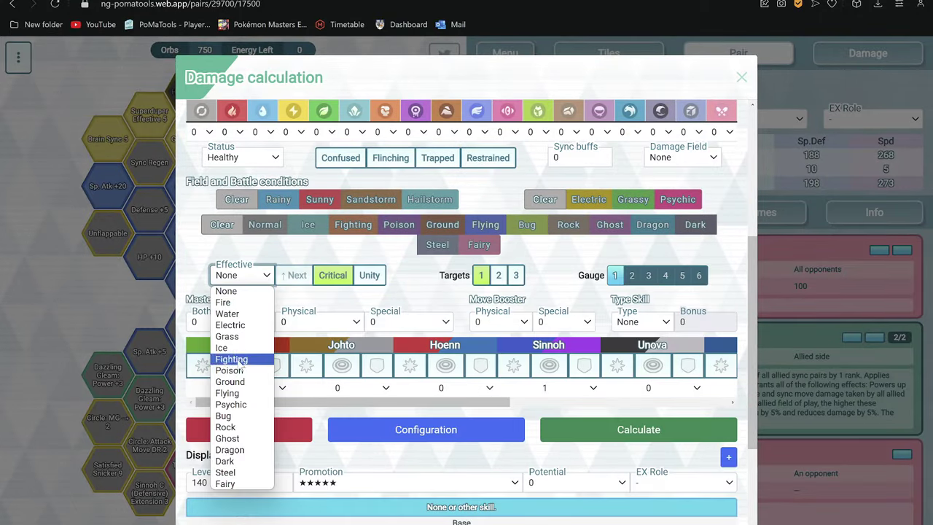
pyautogui.click(246, 484)
pyautogui.scroll(5, 477, 311)
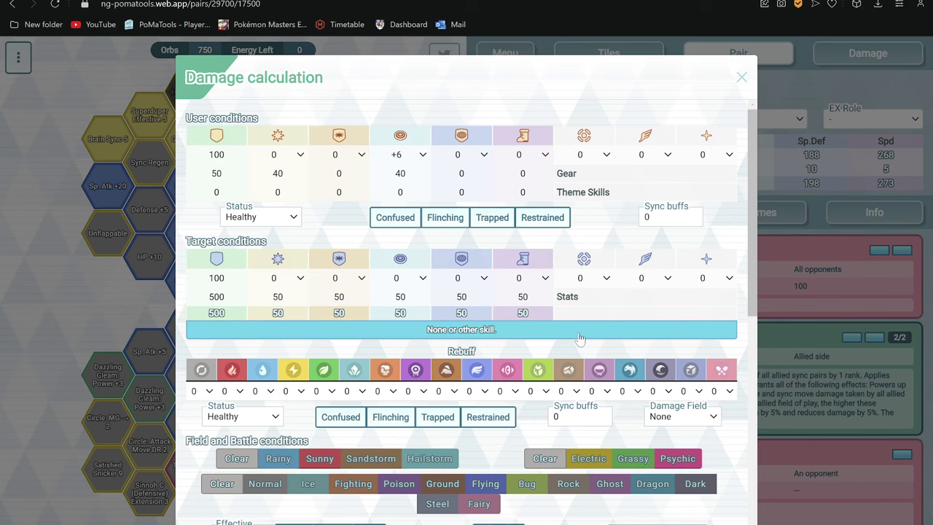
pyautogui.scroll(-4, 534, 350)
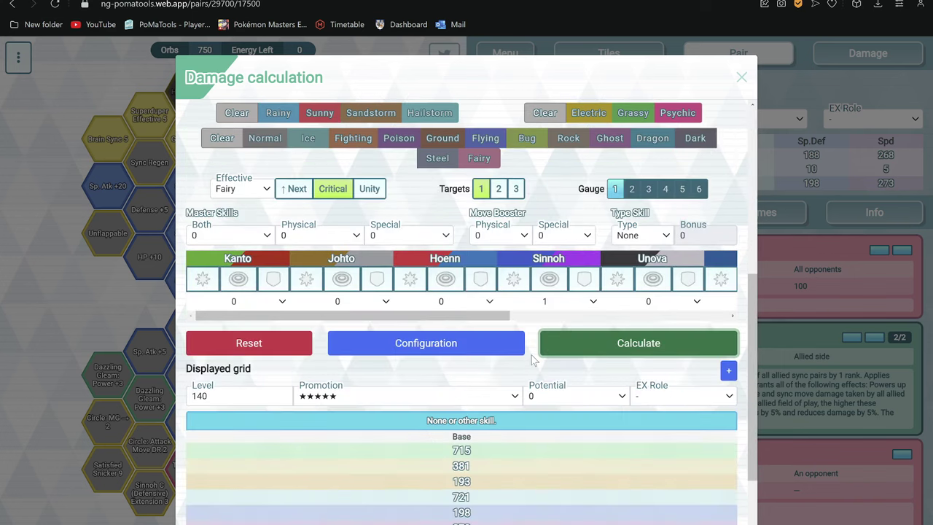
# Check the calculated damage of Dazzling Gleam and Ruin Enthusiast Merchant Dazzling Gleam for the displayed grid.
pyautogui.scroll(-1, 264, 464)
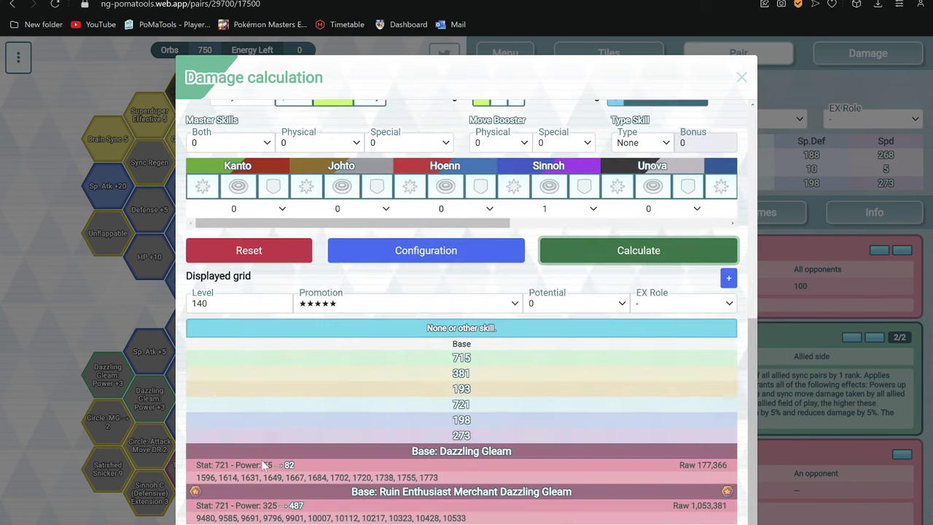
pyautogui.moveTo(297, 508)
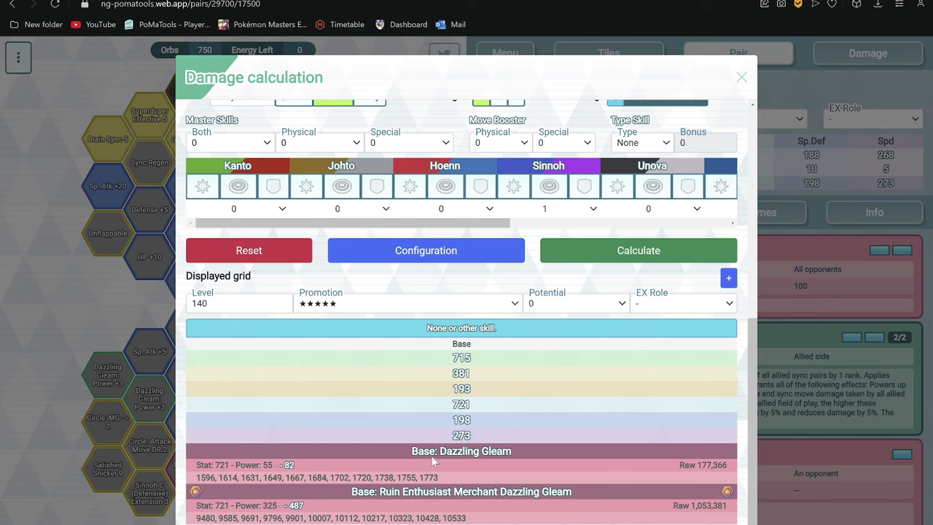
pyautogui.doubleClick(456, 518)
pyautogui.click(835, 432)
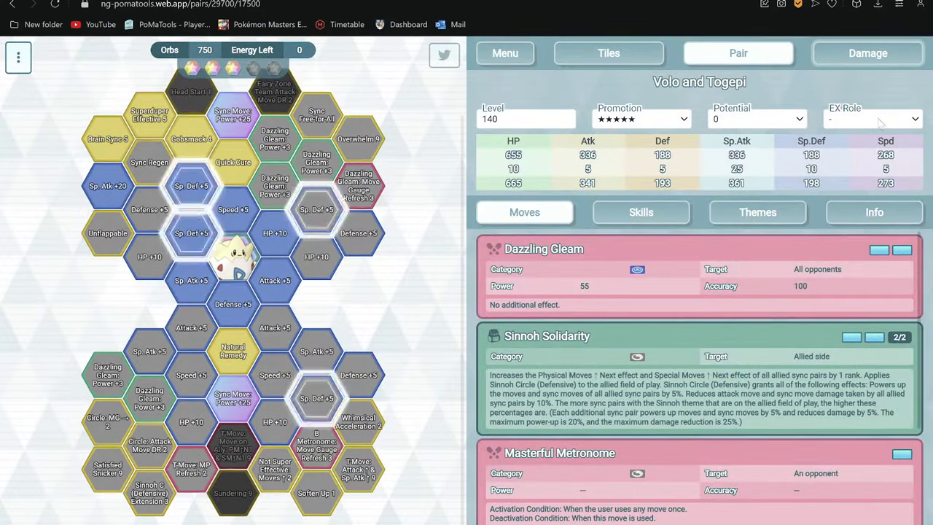
pyautogui.click(867, 52)
pyautogui.scroll(-1, 391, 474)
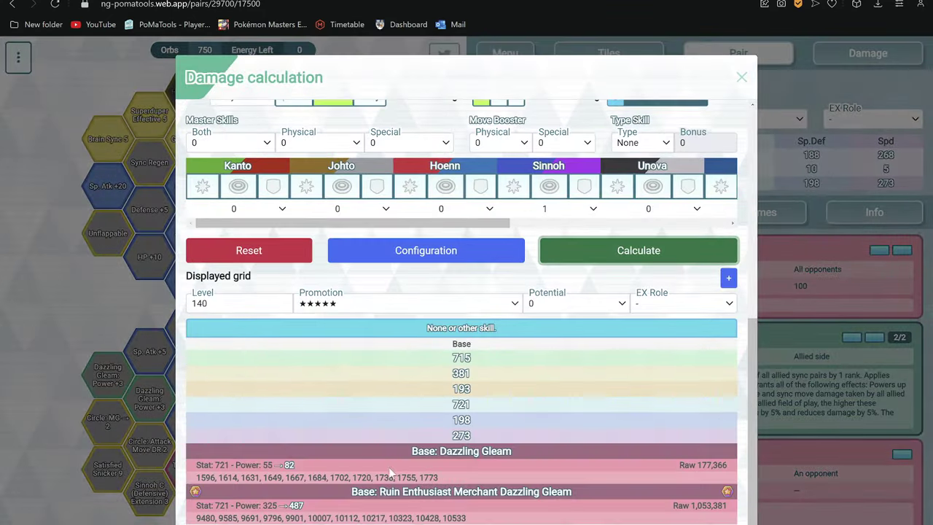
pyautogui.press('Escape')
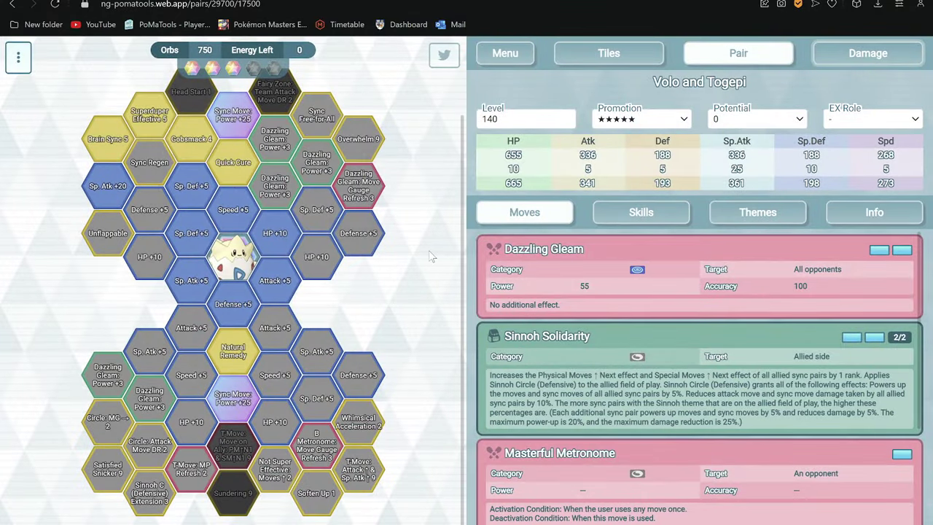
# Review the descriptions of Sinnoh Solidarity, Masterful Metronome and This Is an Investment! in the pair's moves.
pyautogui.click(535, 222)
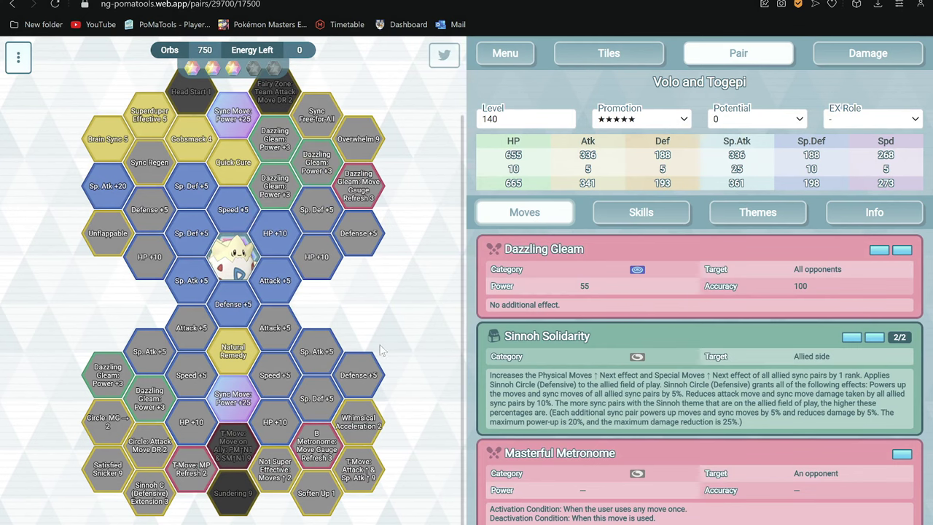
pyautogui.scroll(-2, 647, 388)
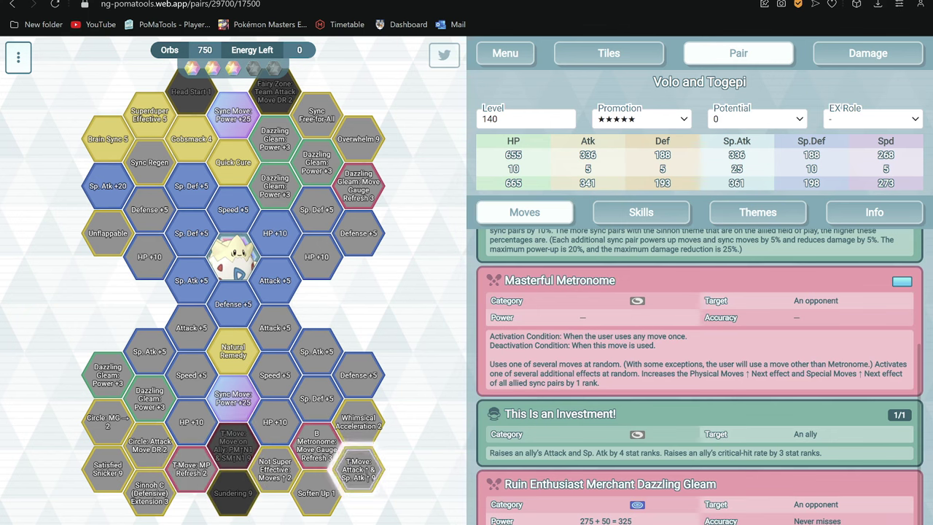
pyautogui.click(641, 212)
pyautogui.click(526, 217)
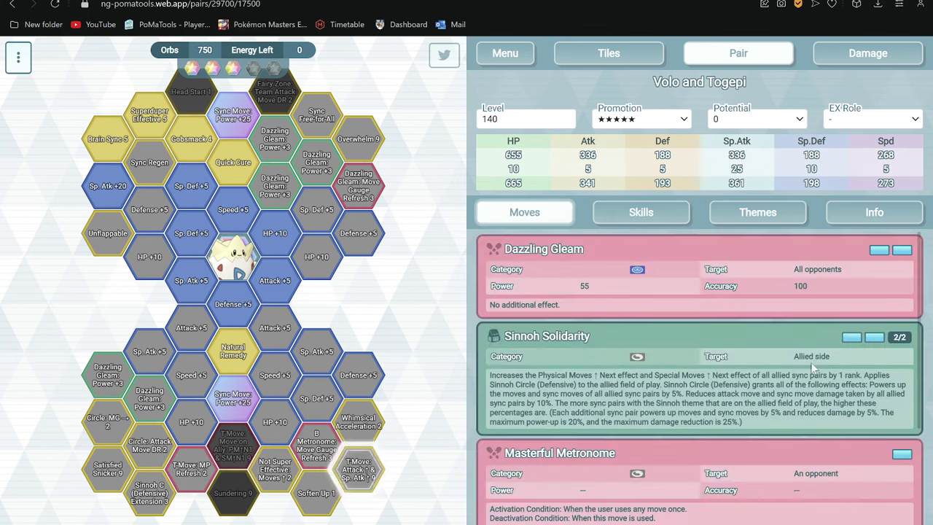
pyautogui.scroll(-2, 694, 472)
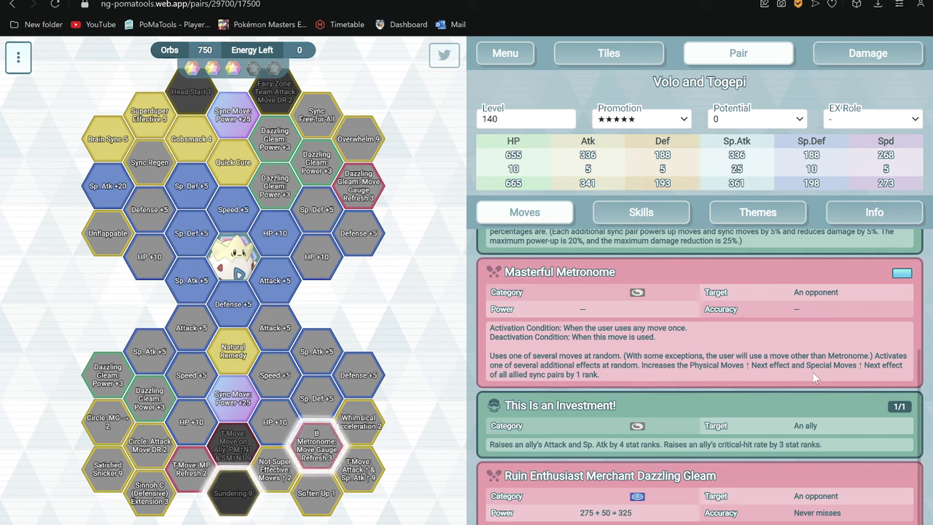
# Activate the special Sinnoh circle in the damage calculation, recalculate, and check Ruin Enthusiast Merchant Dazzling Gleam's highest damage.
pyautogui.scroll(2, 600, 308)
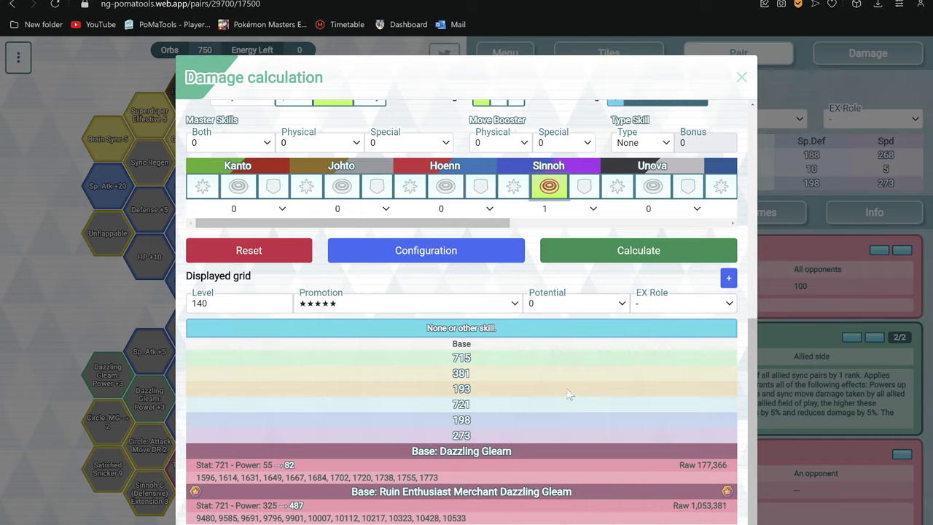
pyautogui.scroll(4, 568, 396)
pyautogui.scroll(-3, 538, 328)
pyautogui.scroll(-2, 539, 306)
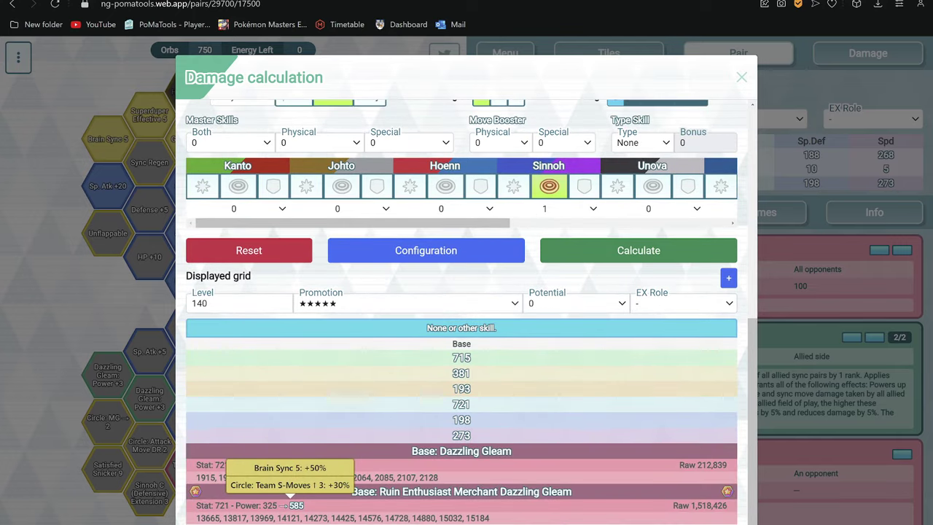
pyautogui.doubleClick(470, 517)
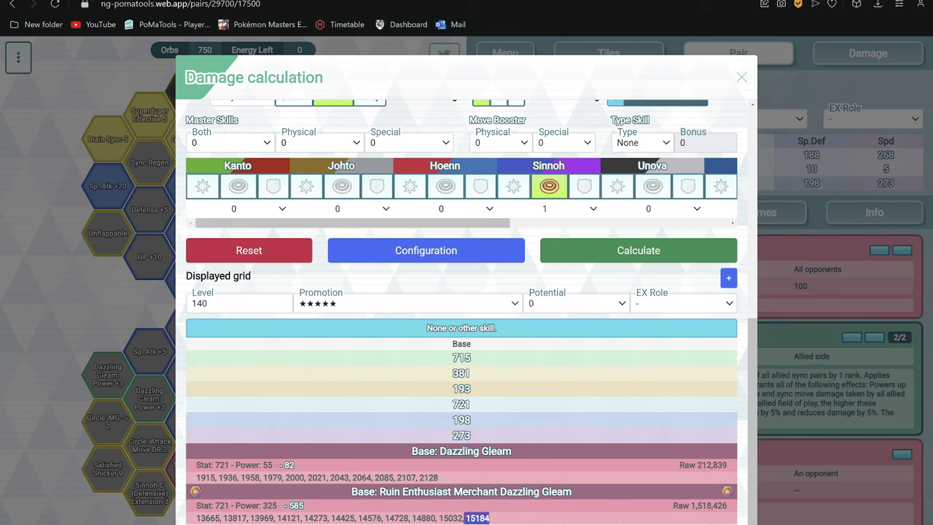
pyautogui.click(569, 506)
# Recalculate under changed battle conditions with the special Sinnoh circle active, check the sync move's highest damage, and return to the grid.
pyautogui.scroll(1, 419, 462)
pyautogui.scroll(-1, 419, 463)
pyautogui.scroll(2, 515, 450)
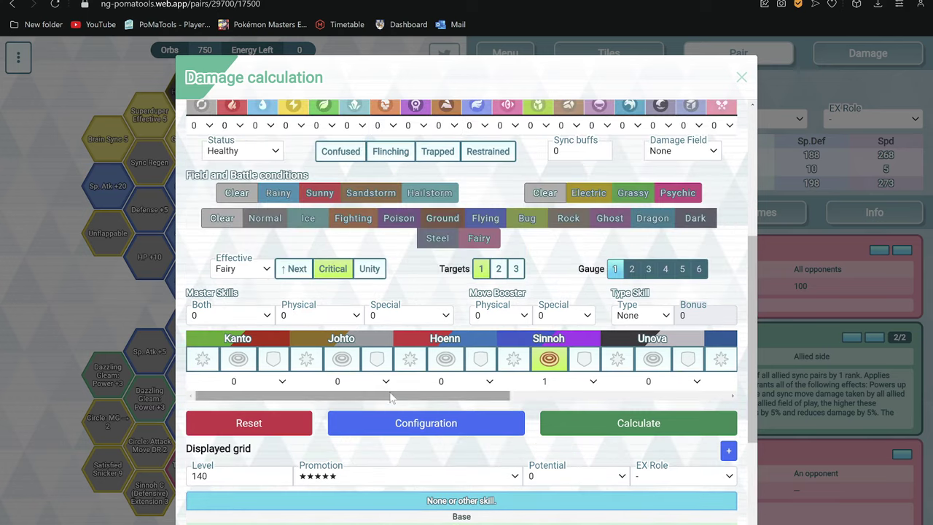
pyautogui.scroll(-2, 698, 365)
pyautogui.click(644, 250)
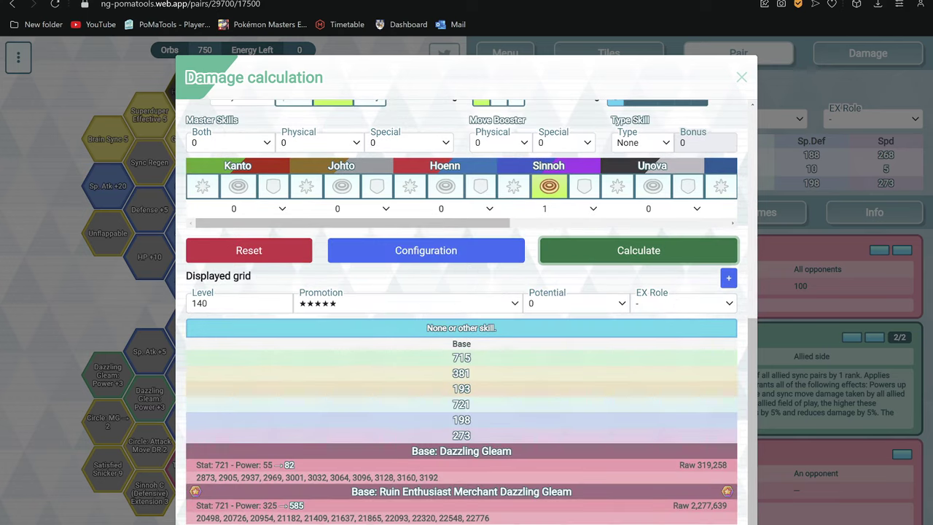
pyautogui.moveTo(464, 518); pyautogui.dragTo(492, 519)
pyautogui.click(569, 507)
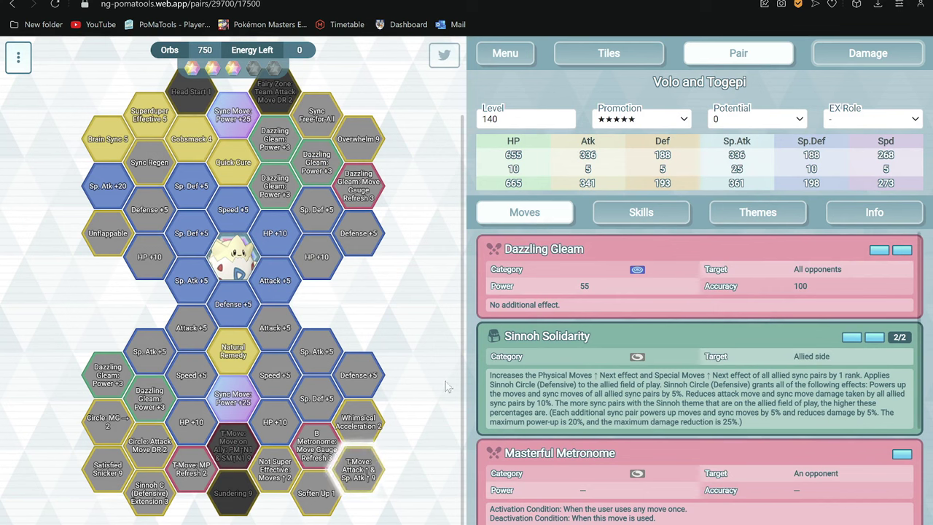
pyautogui.moveTo(130, 153)
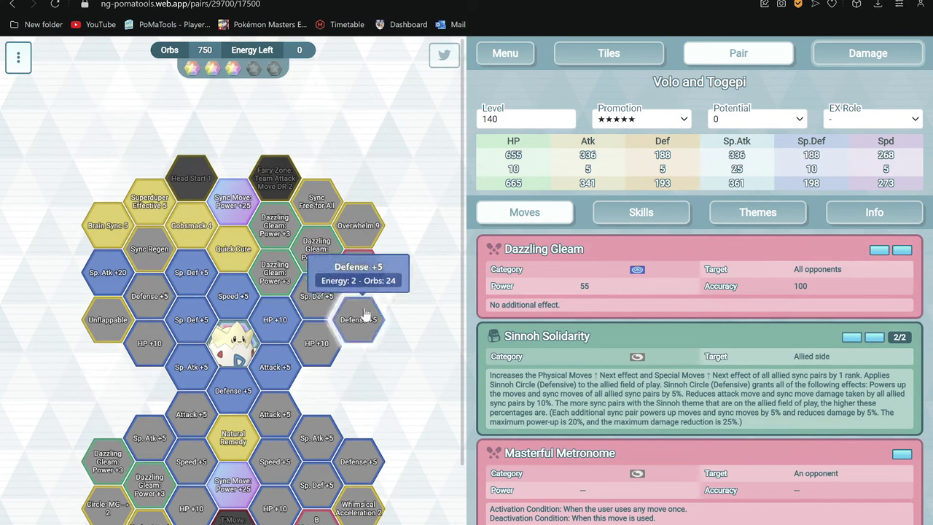